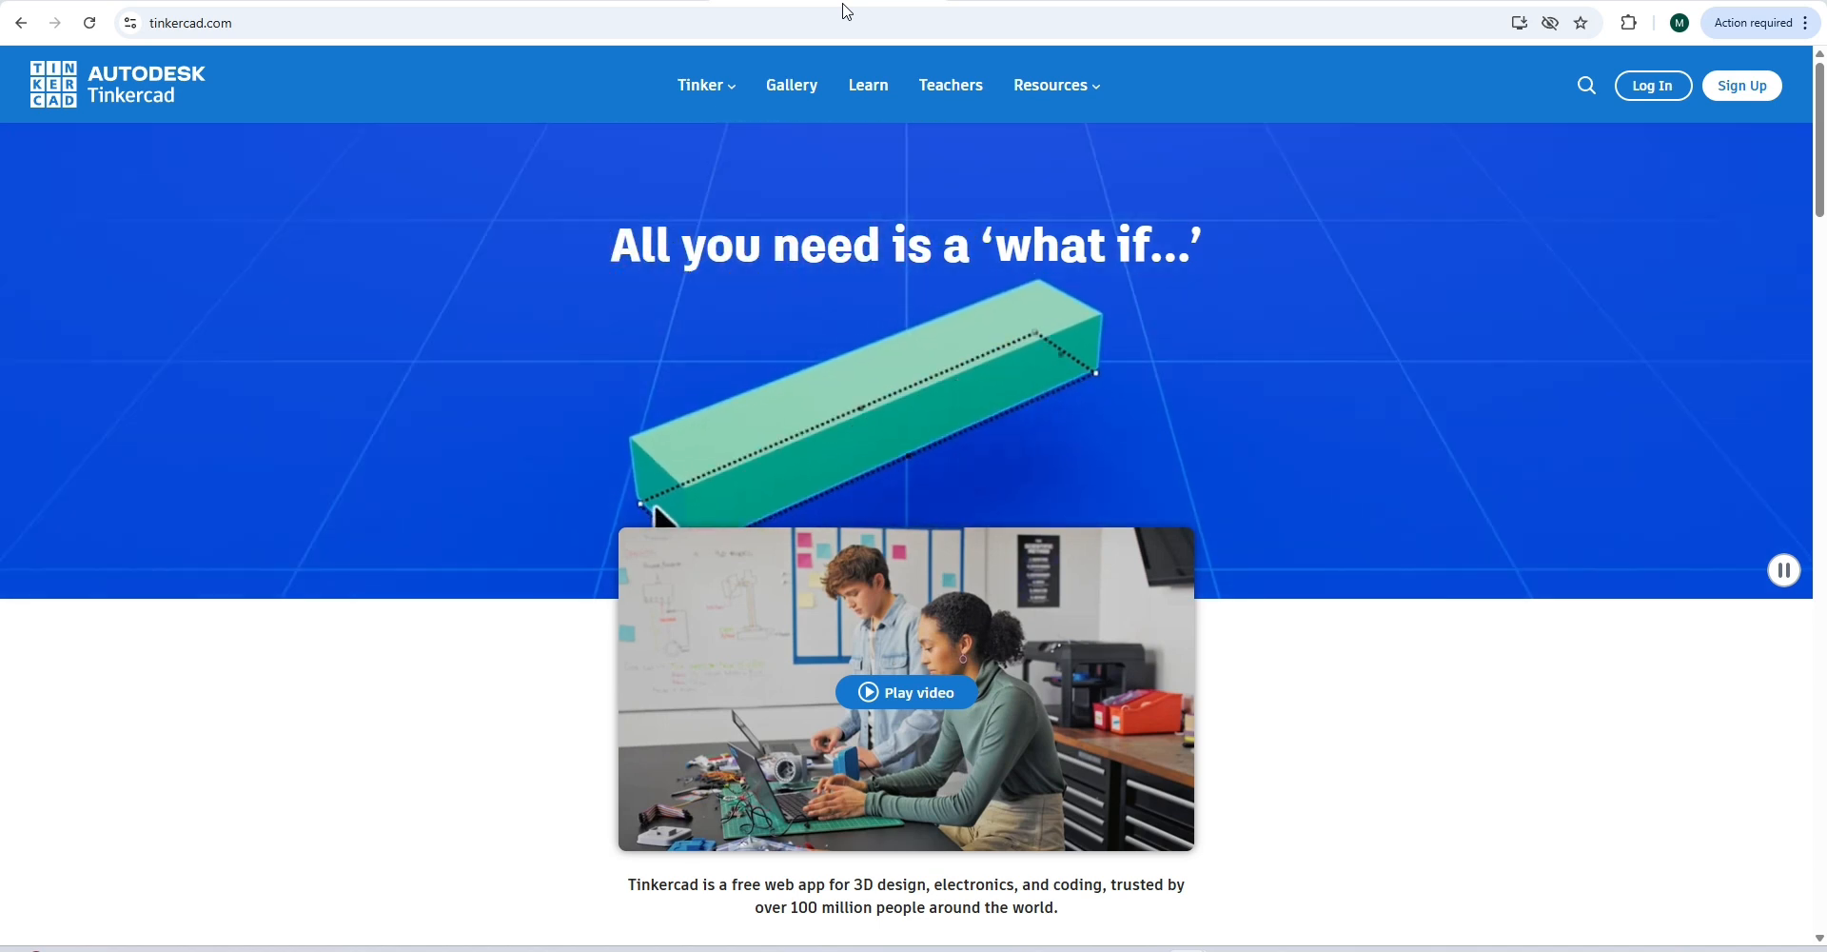
- Search the web for tinkercad and open the official Tinkercad website
{"action": "left_click", "coordinate": [656, 23]}
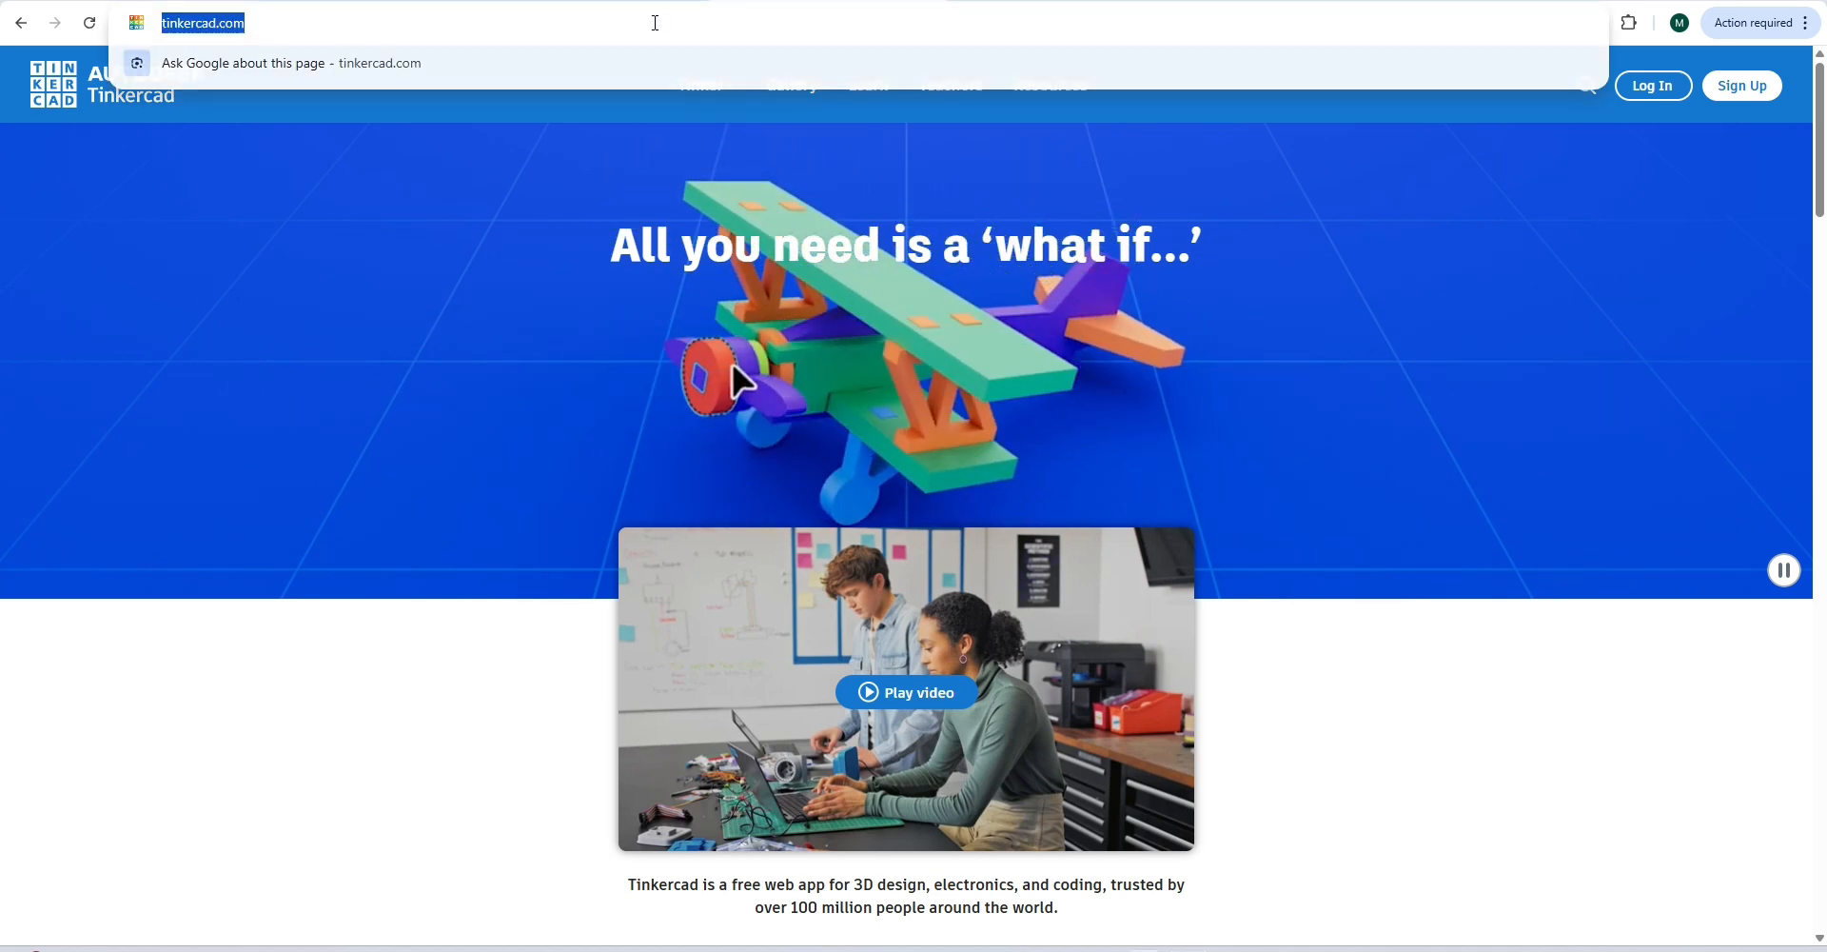
{"action": "key", "text": "BackSpace"}
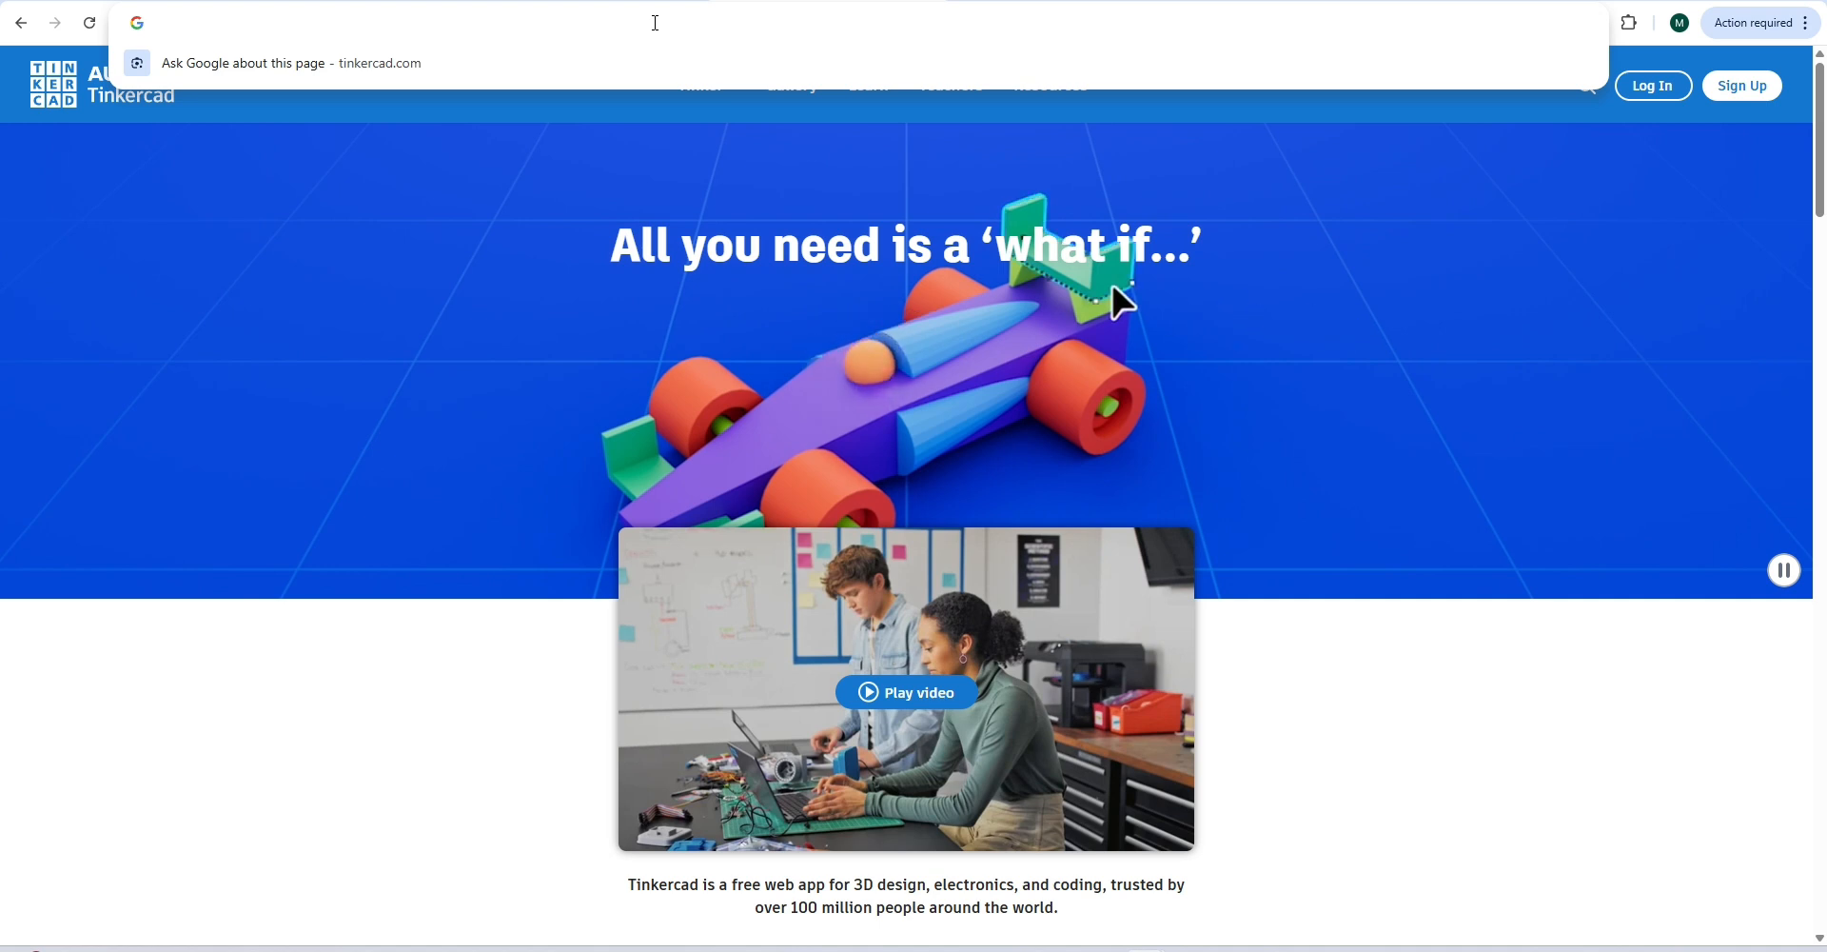
{"action": "type", "text": "tinker"}
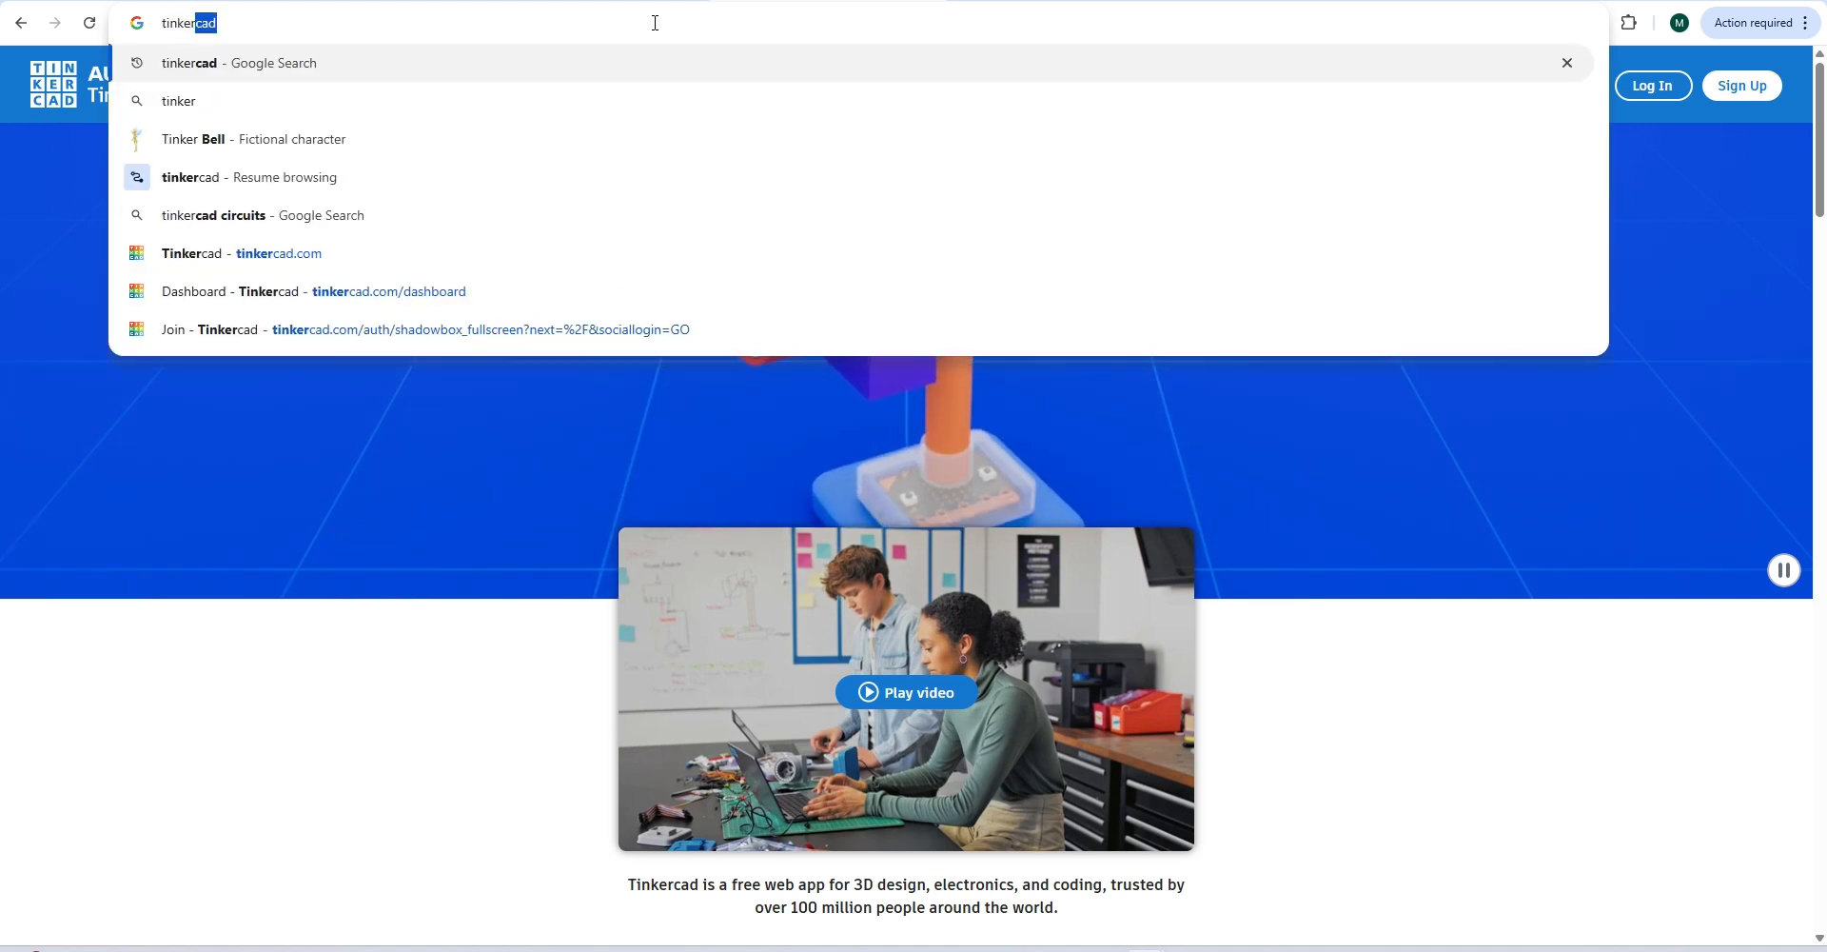
{"action": "key", "text": "Return"}
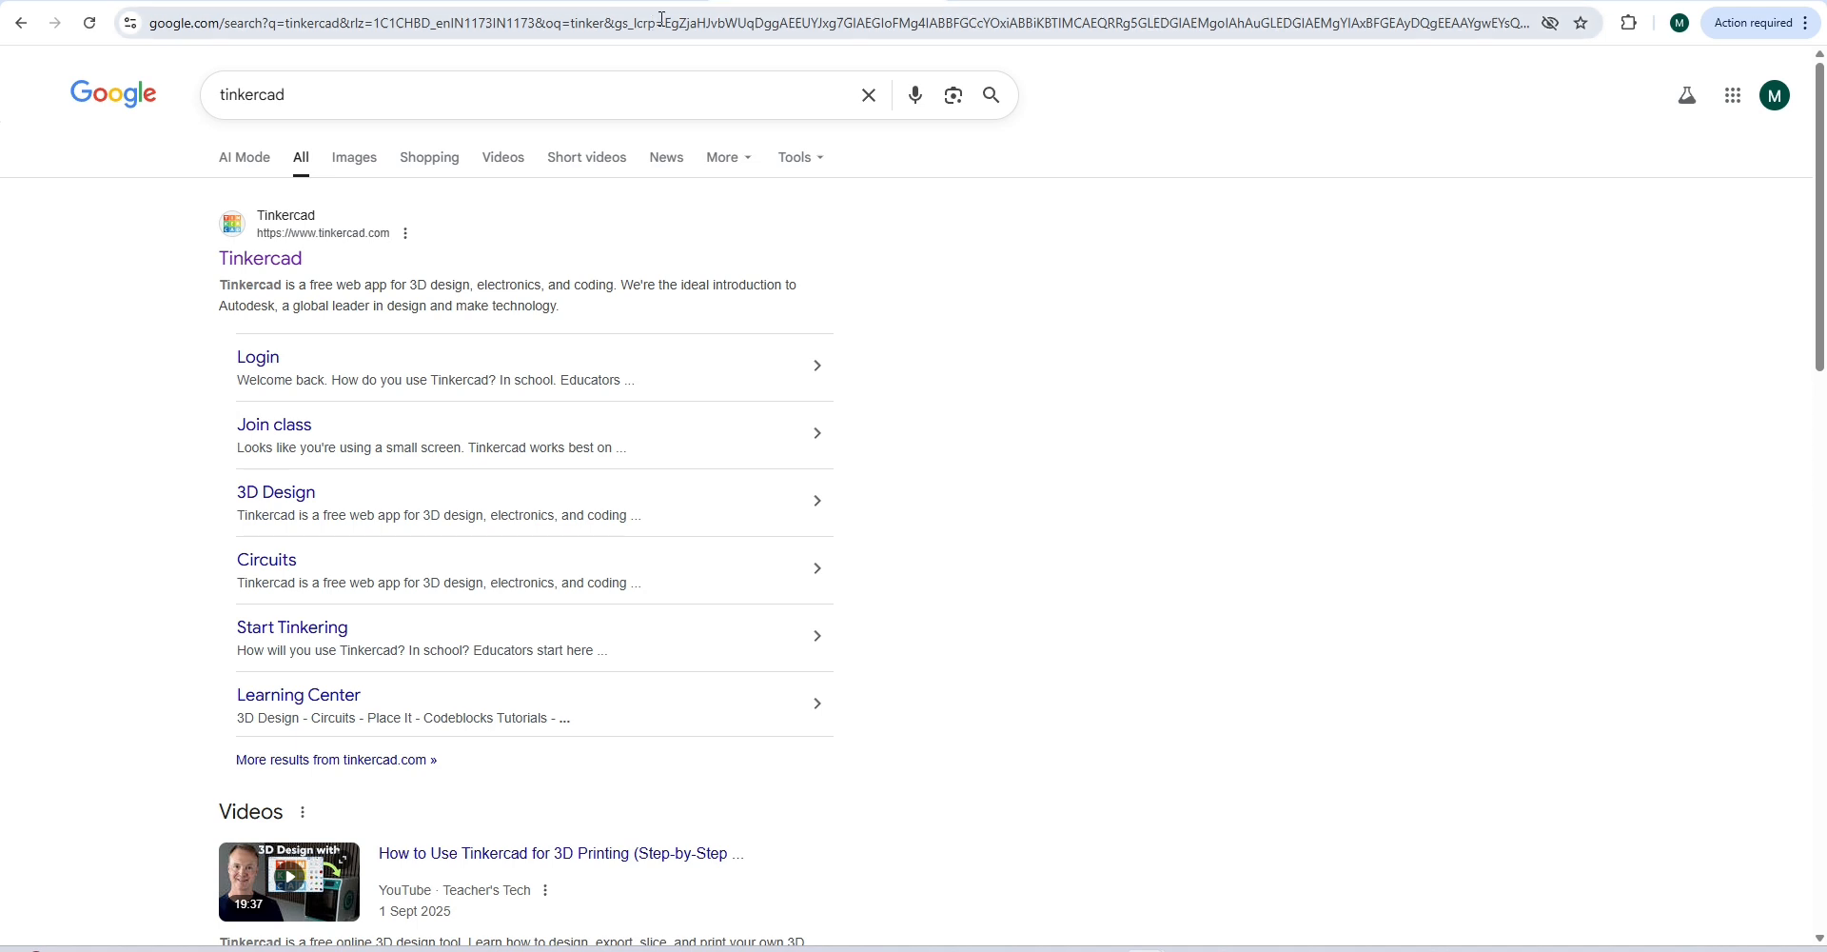
{"action": "left_click", "coordinate": [276, 257]}
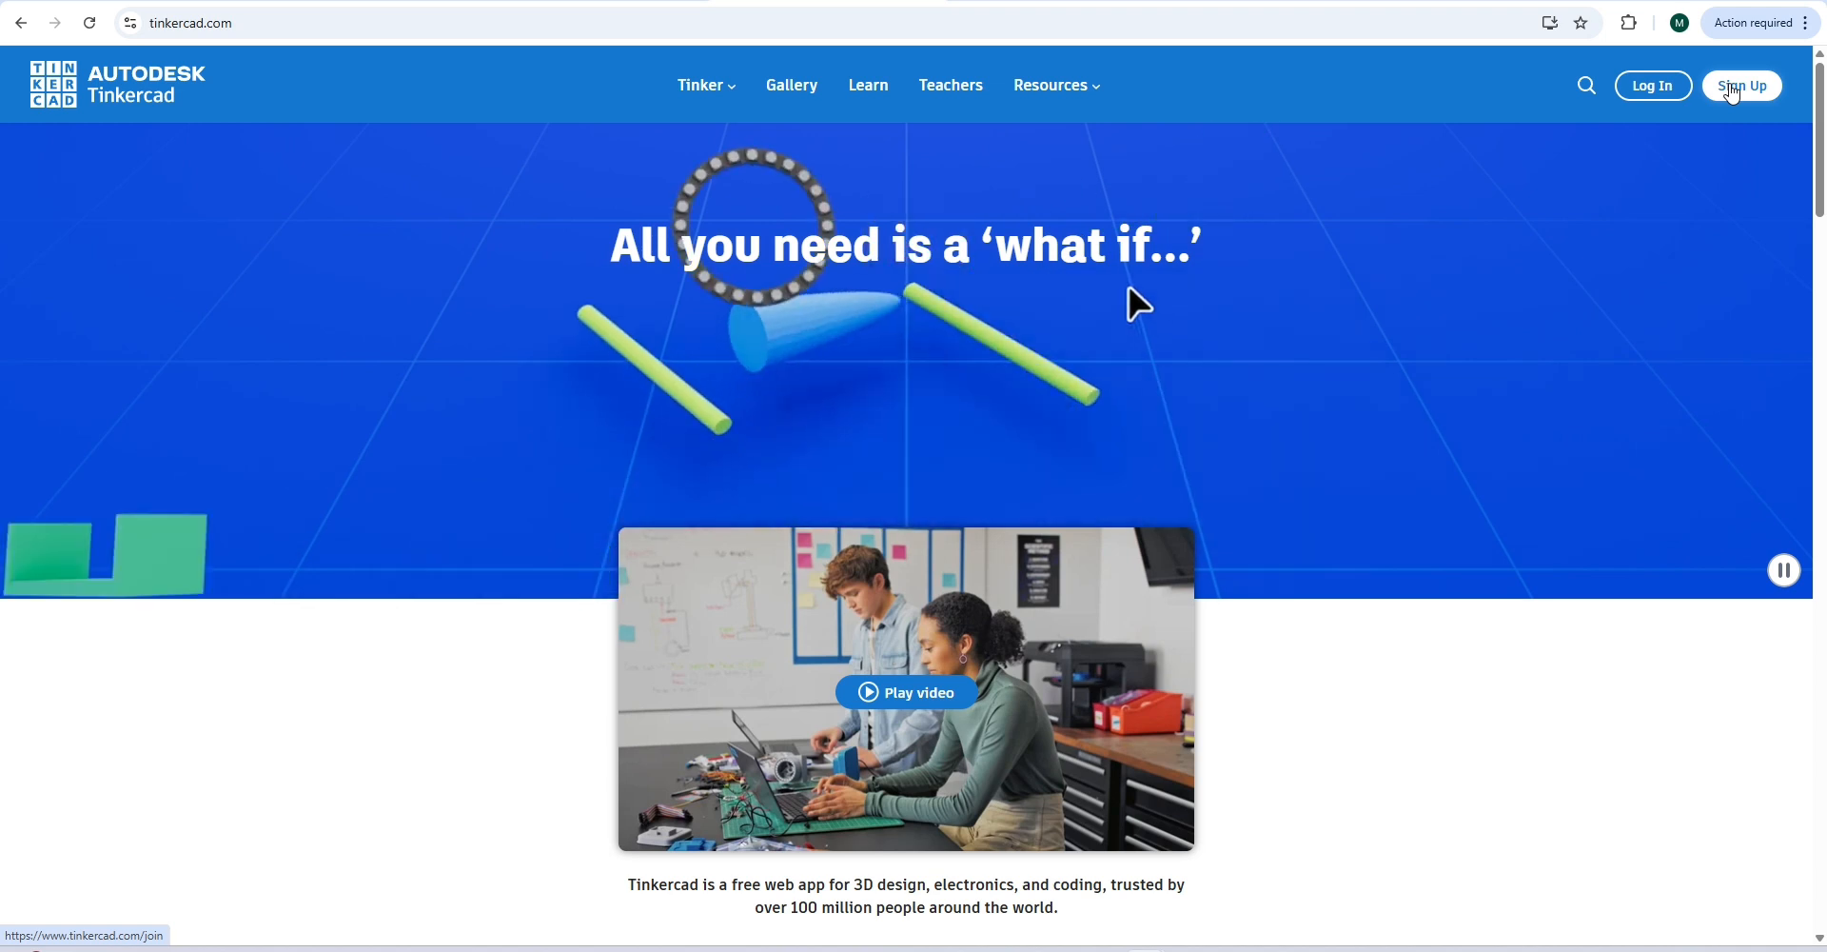
- Sign up for a personal Tinkercad account using Google sign-in
{"action": "left_click", "coordinate": [1734, 95]}
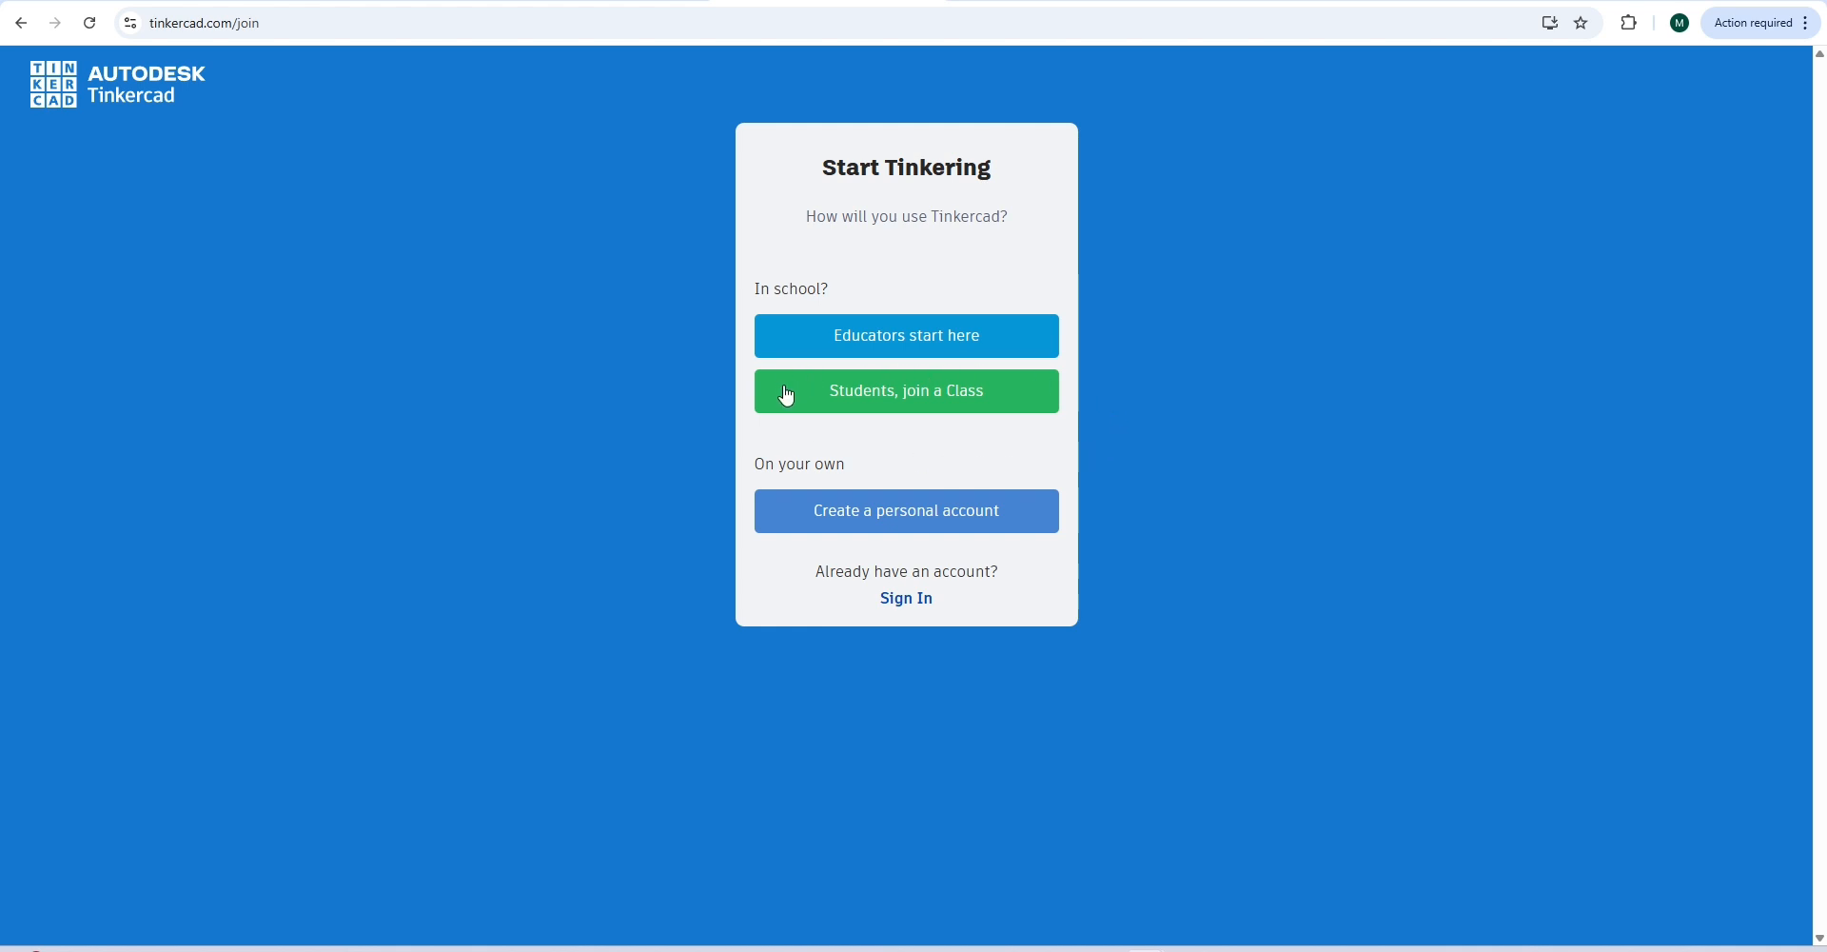
{"action": "left_click", "coordinate": [835, 522]}
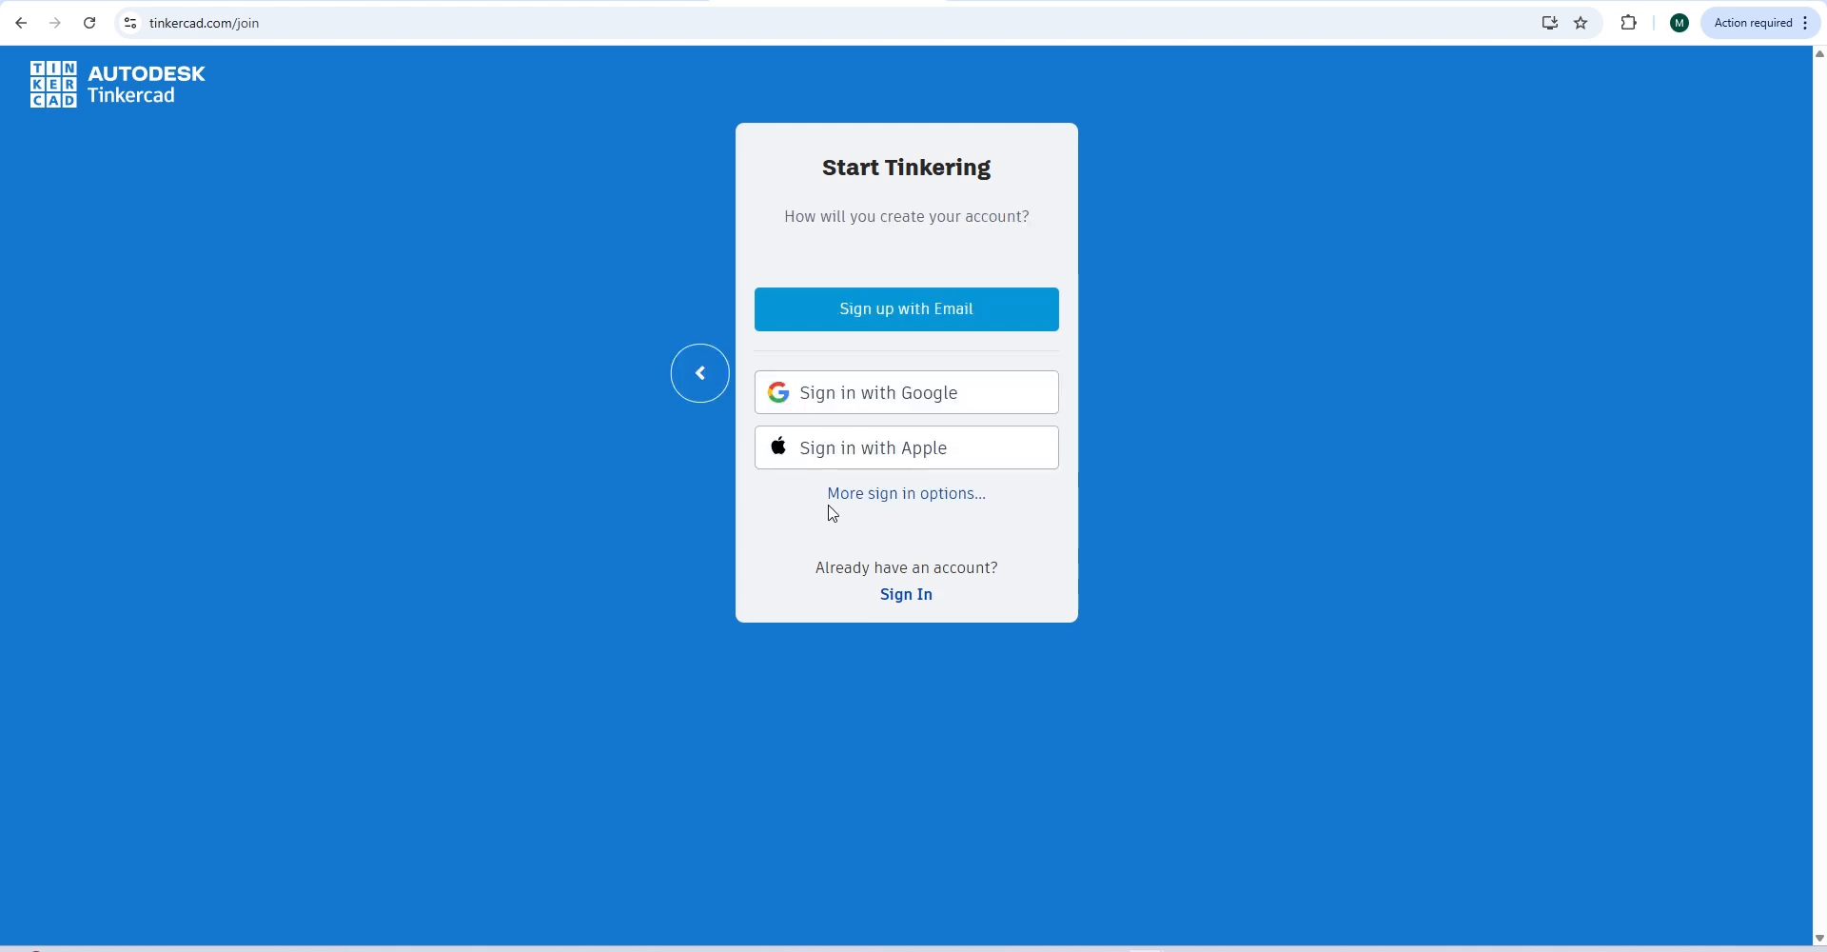
{"action": "left_click", "coordinate": [830, 398]}
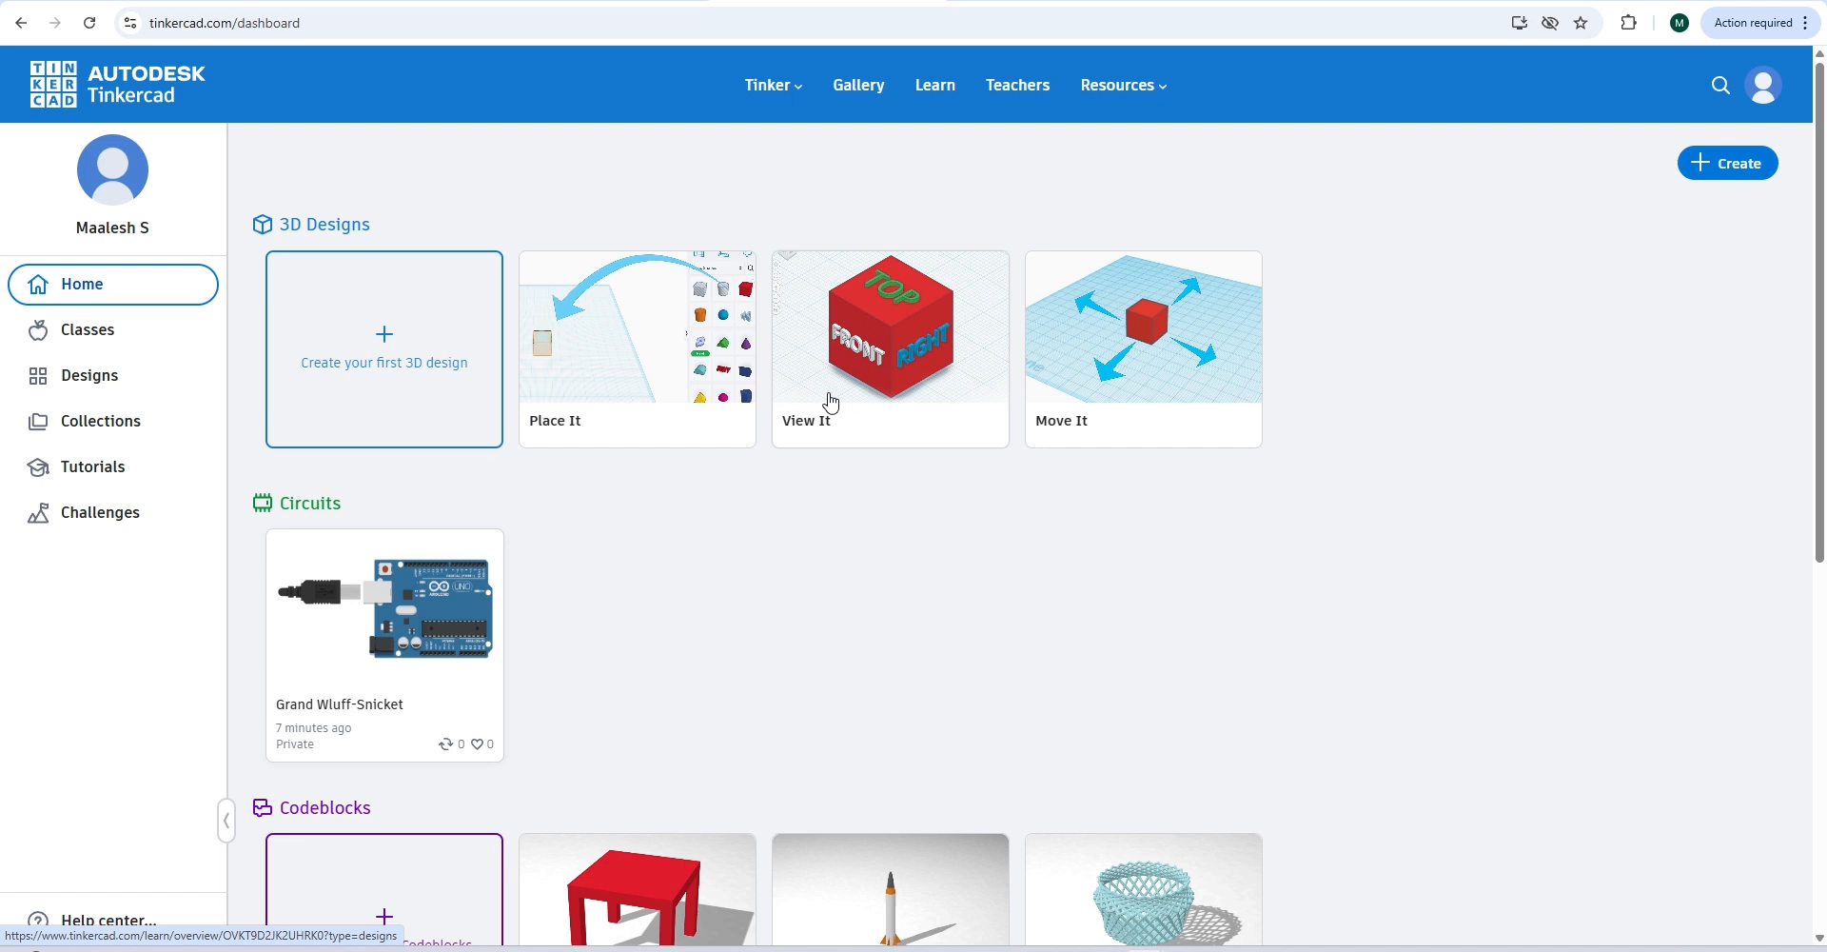
- Create a new Circuits design from the dashboard
{"action": "scroll", "coordinate": [555, 677], "scroll_direction": "down", "scroll_amount": 3}
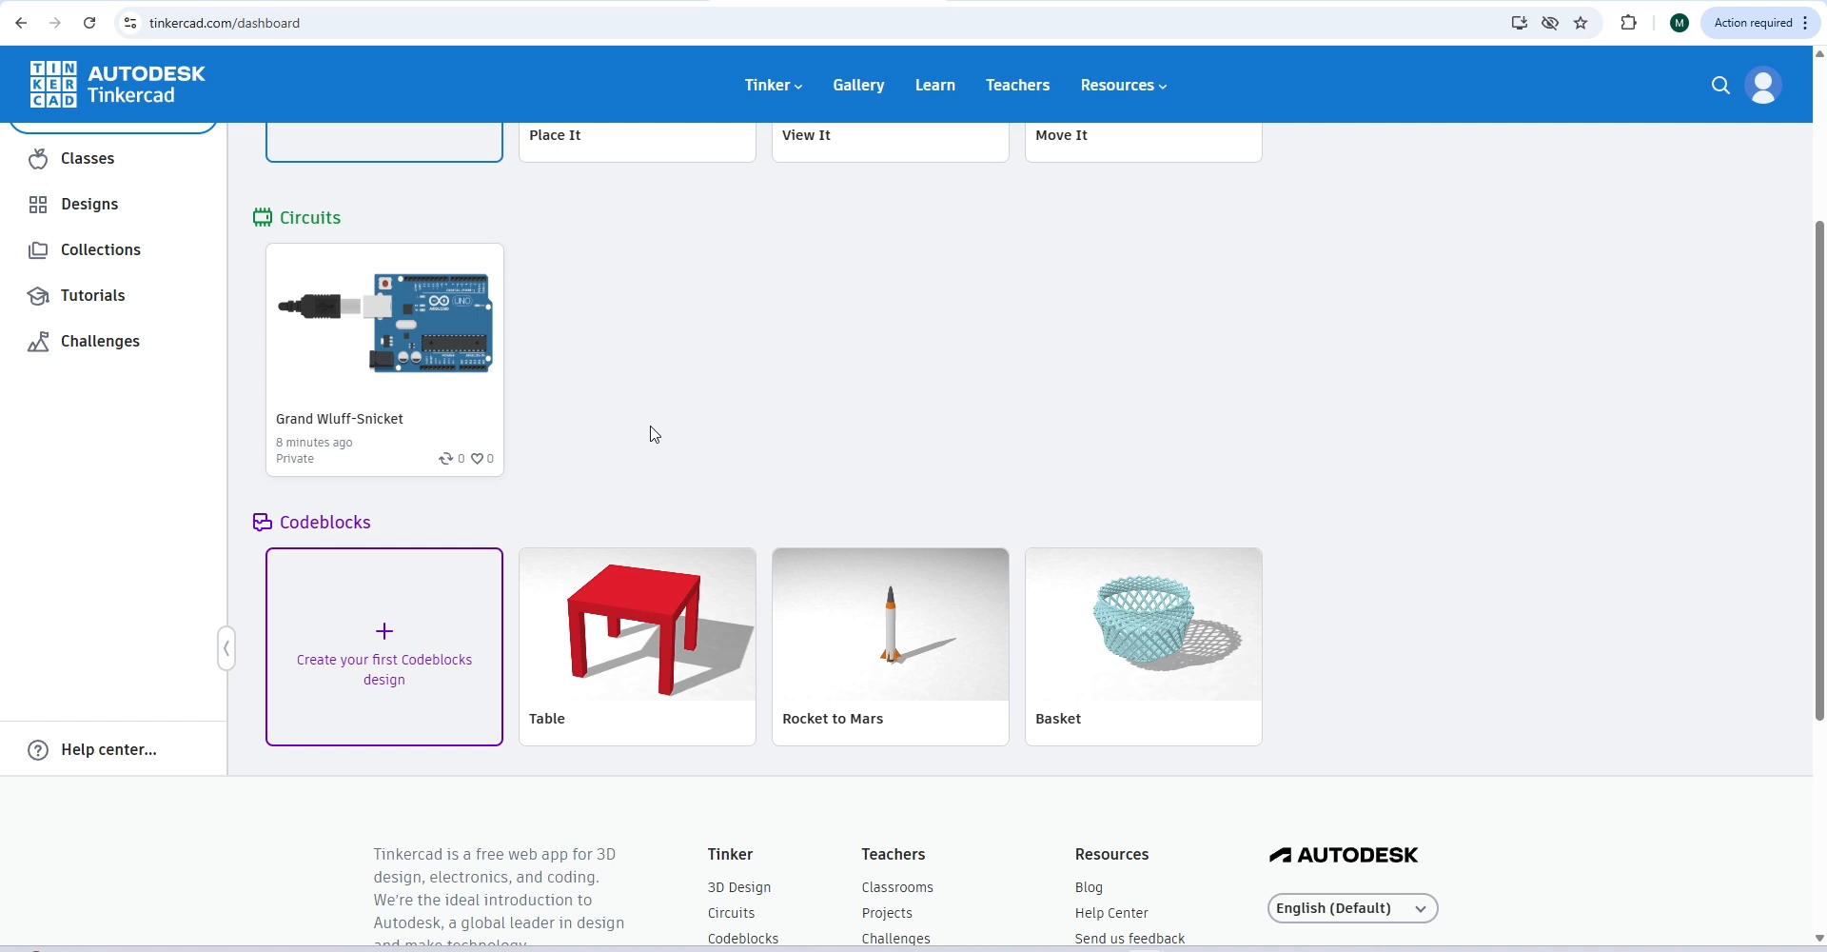
{"action": "scroll", "coordinate": [643, 444], "scroll_direction": "up", "scroll_amount": 1}
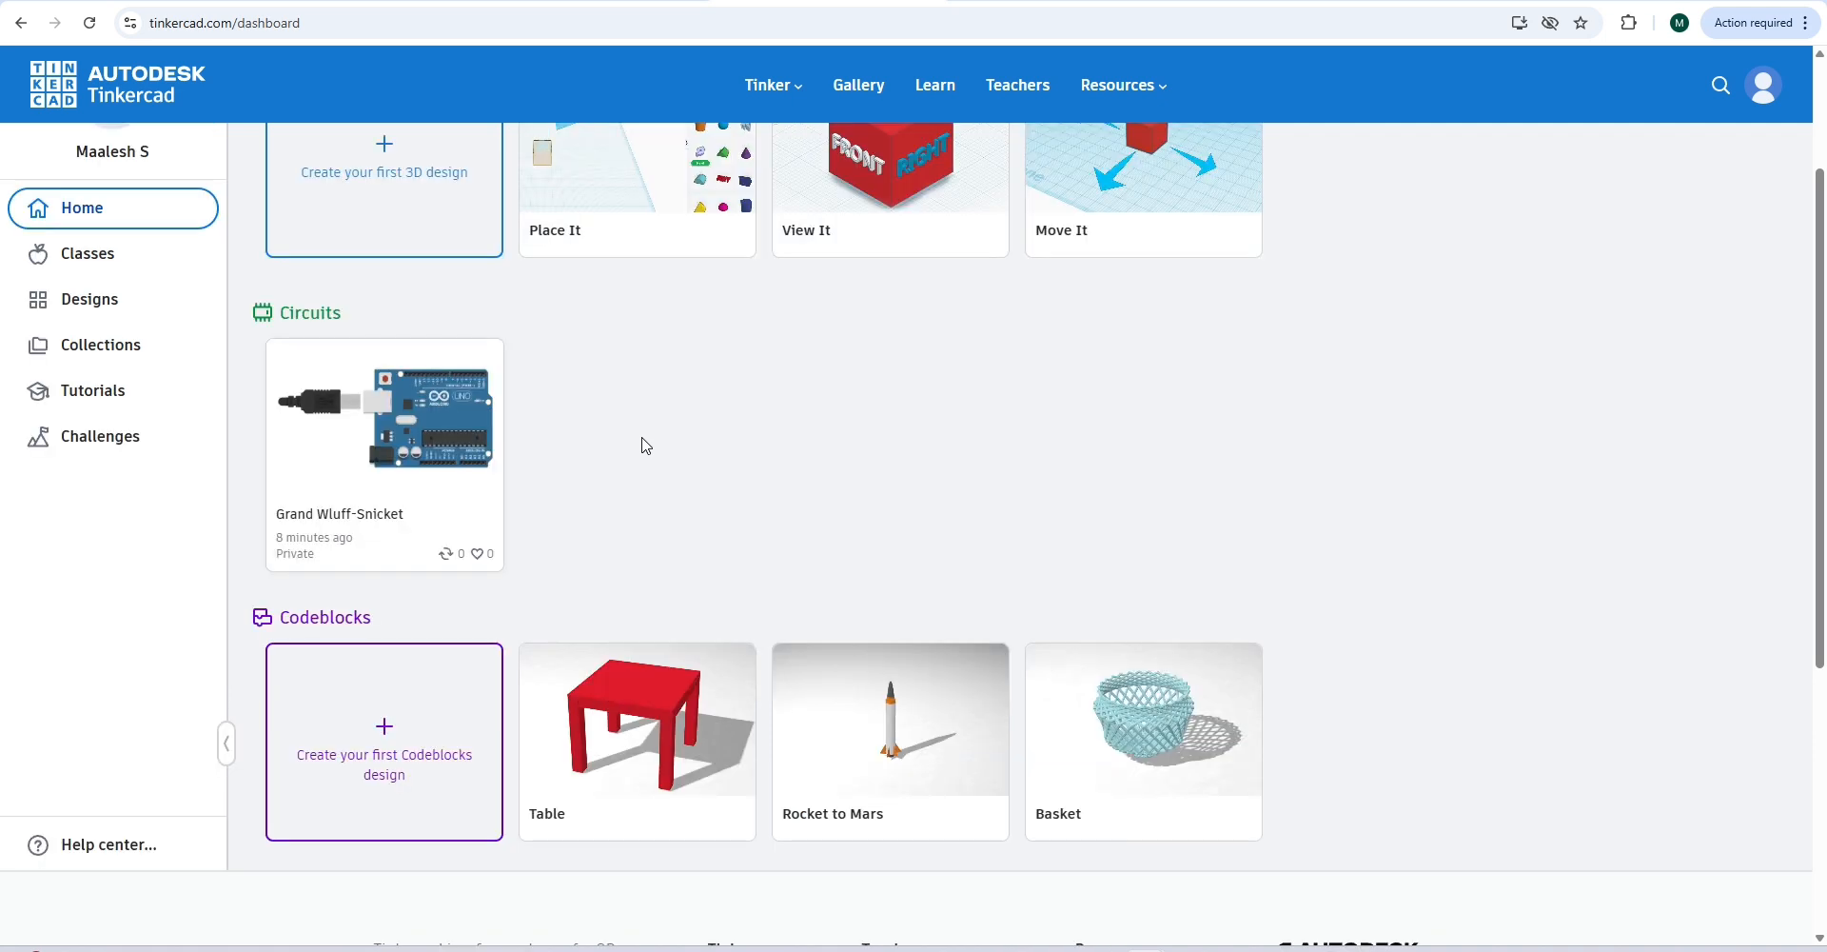
{"action": "scroll", "coordinate": [646, 446], "scroll_direction": "up", "scroll_amount": 2}
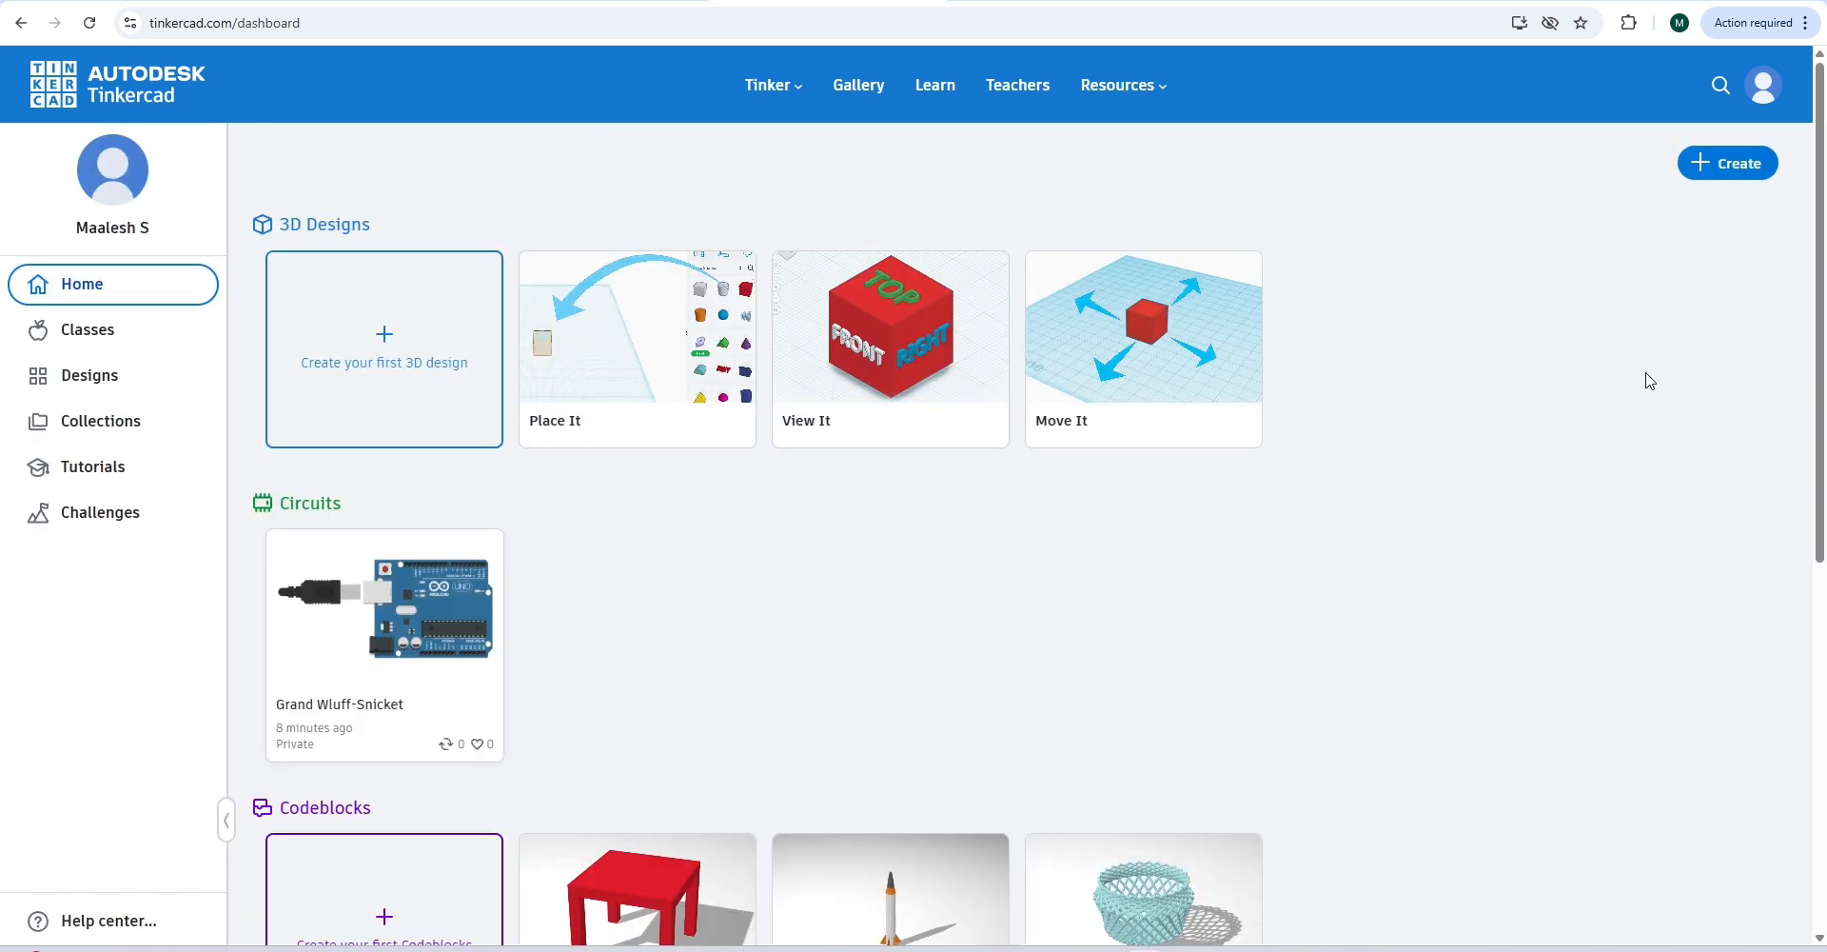
{"action": "left_click", "coordinate": [1721, 179]}
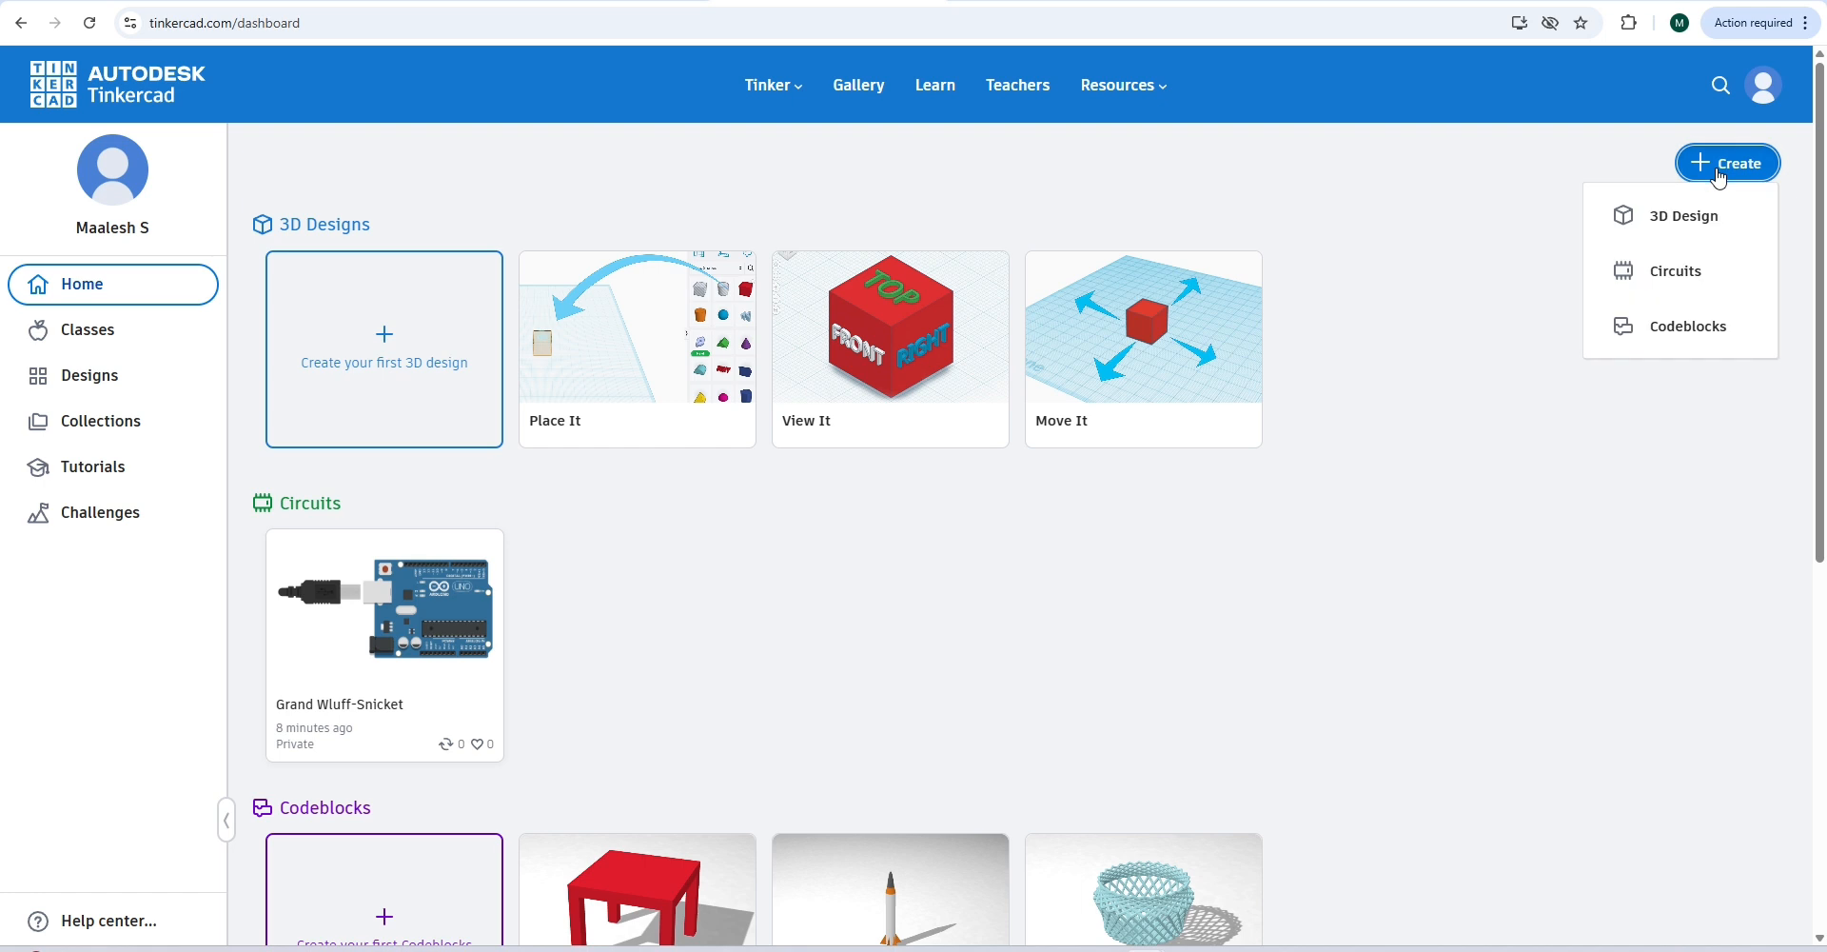
{"action": "left_click", "coordinate": [1687, 283]}
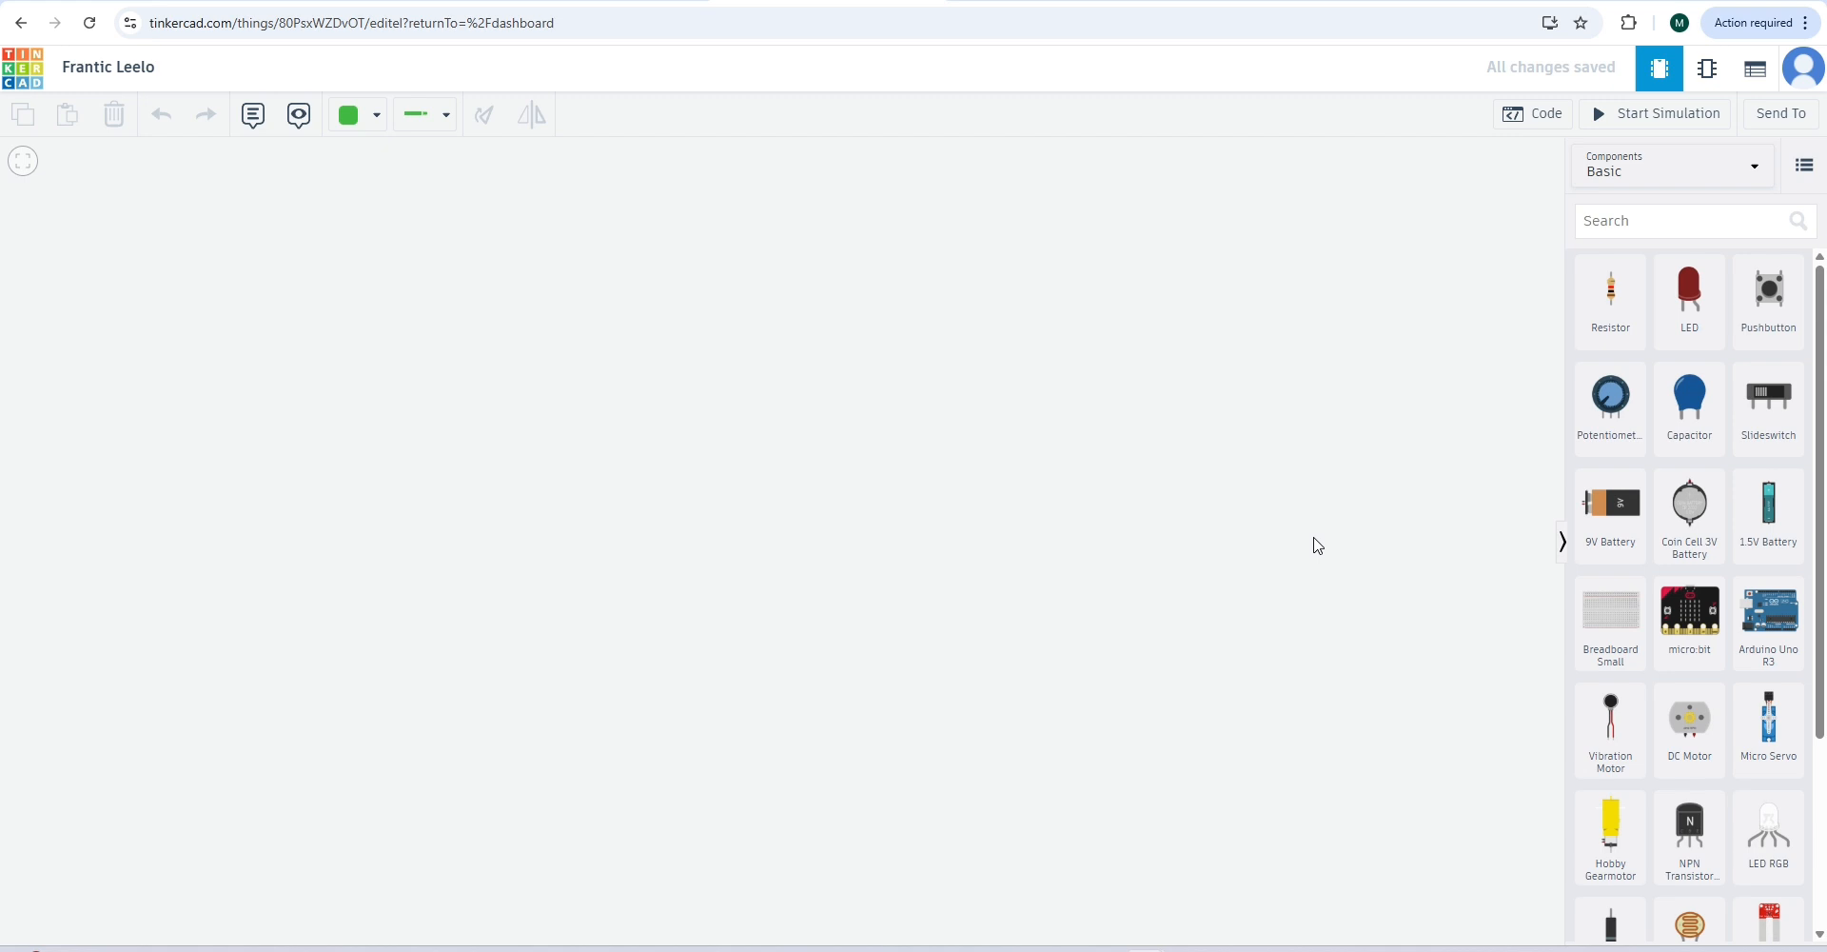
{"action": "left_click", "coordinate": [1534, 114]}
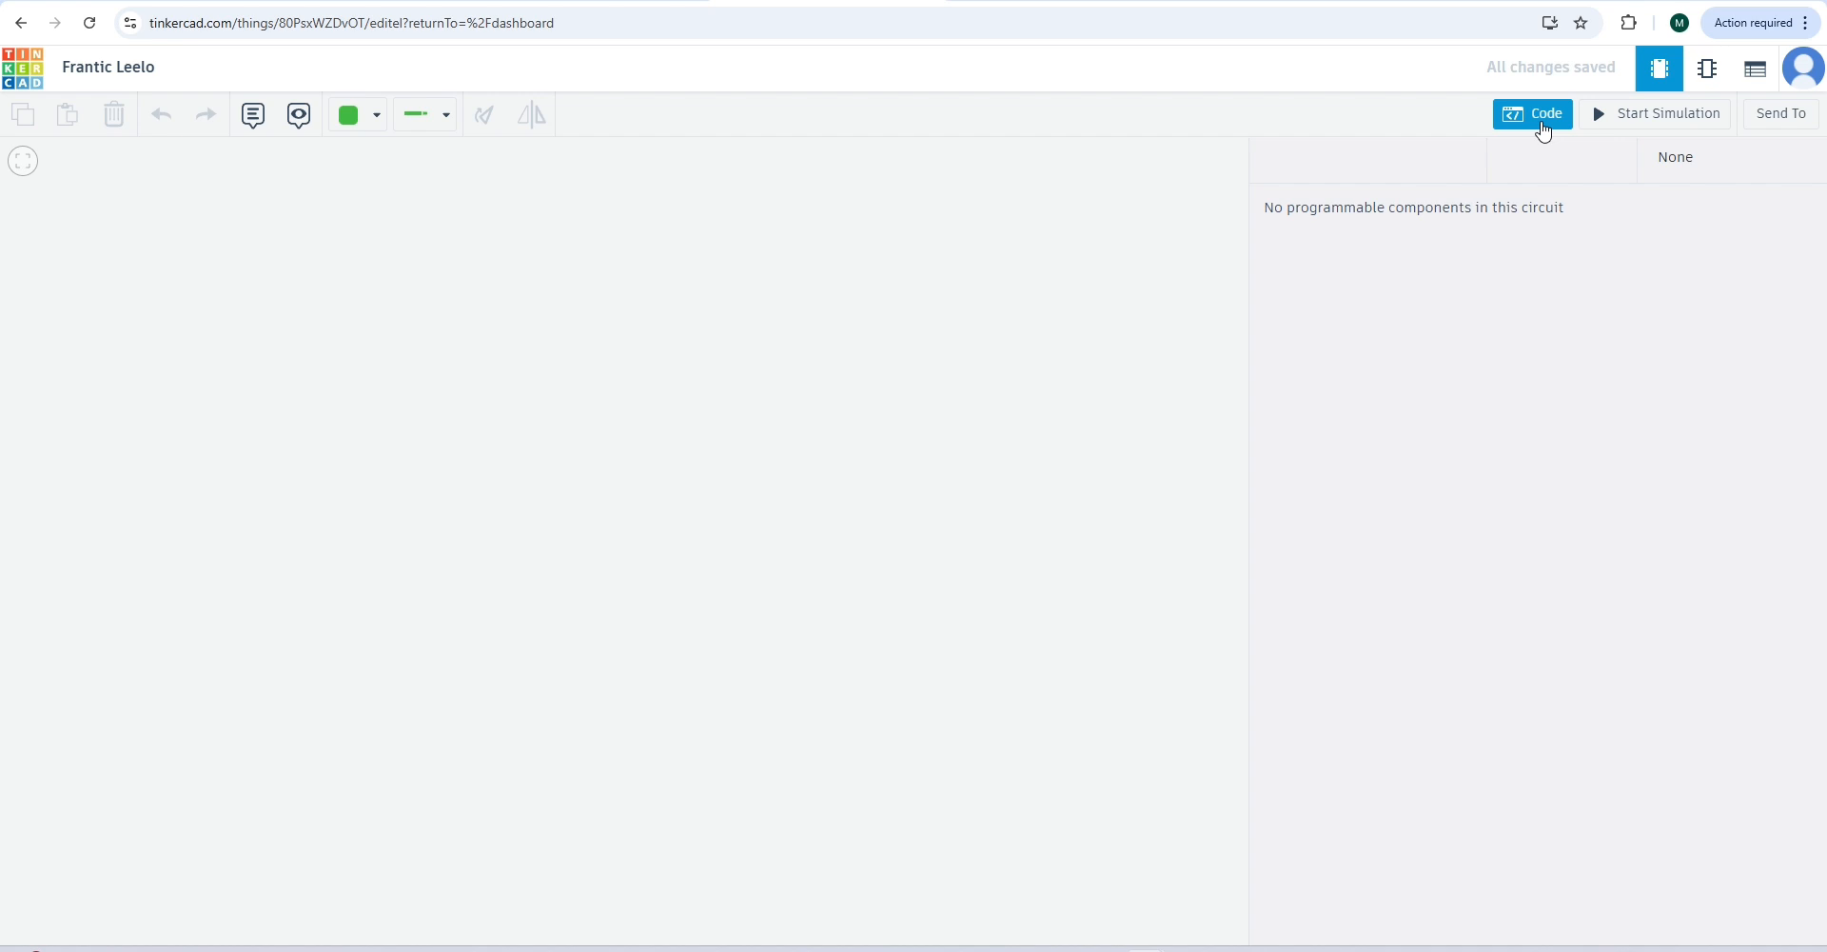
{"action": "left_click", "coordinate": [1544, 125]}
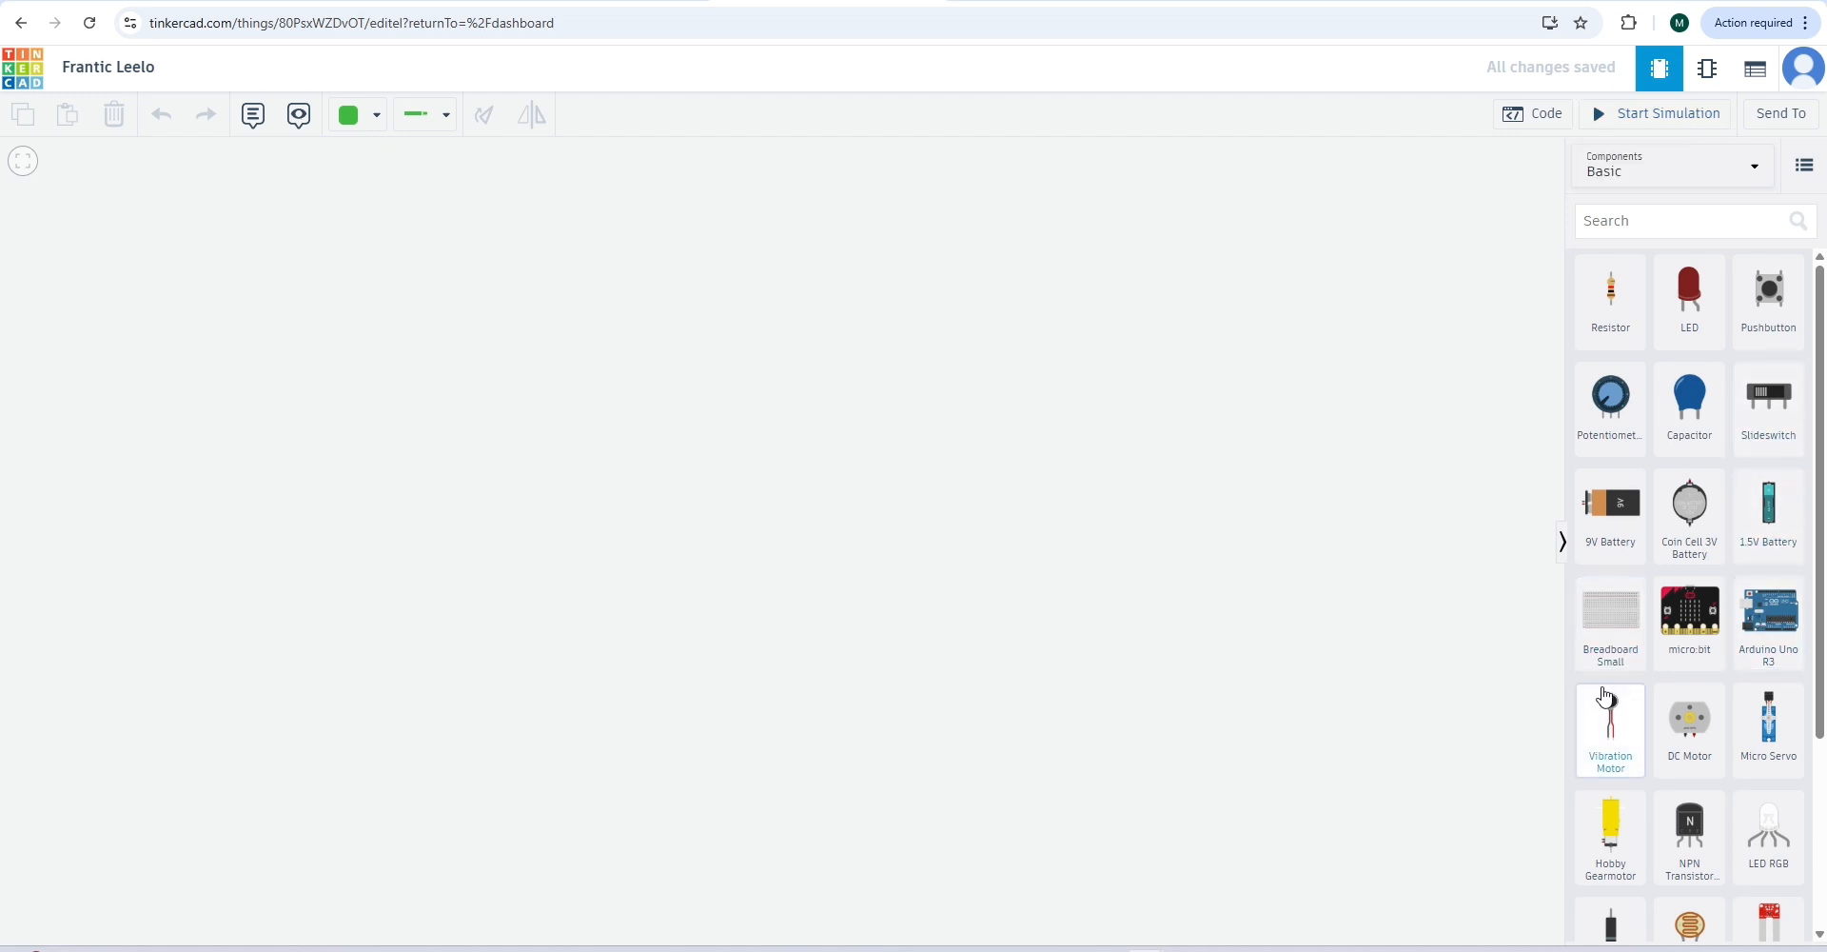
- Place an Arduino Uno R3 in the workspace and a red LED above and to the right of the board
{"action": "left_click", "coordinate": [1775, 635]}
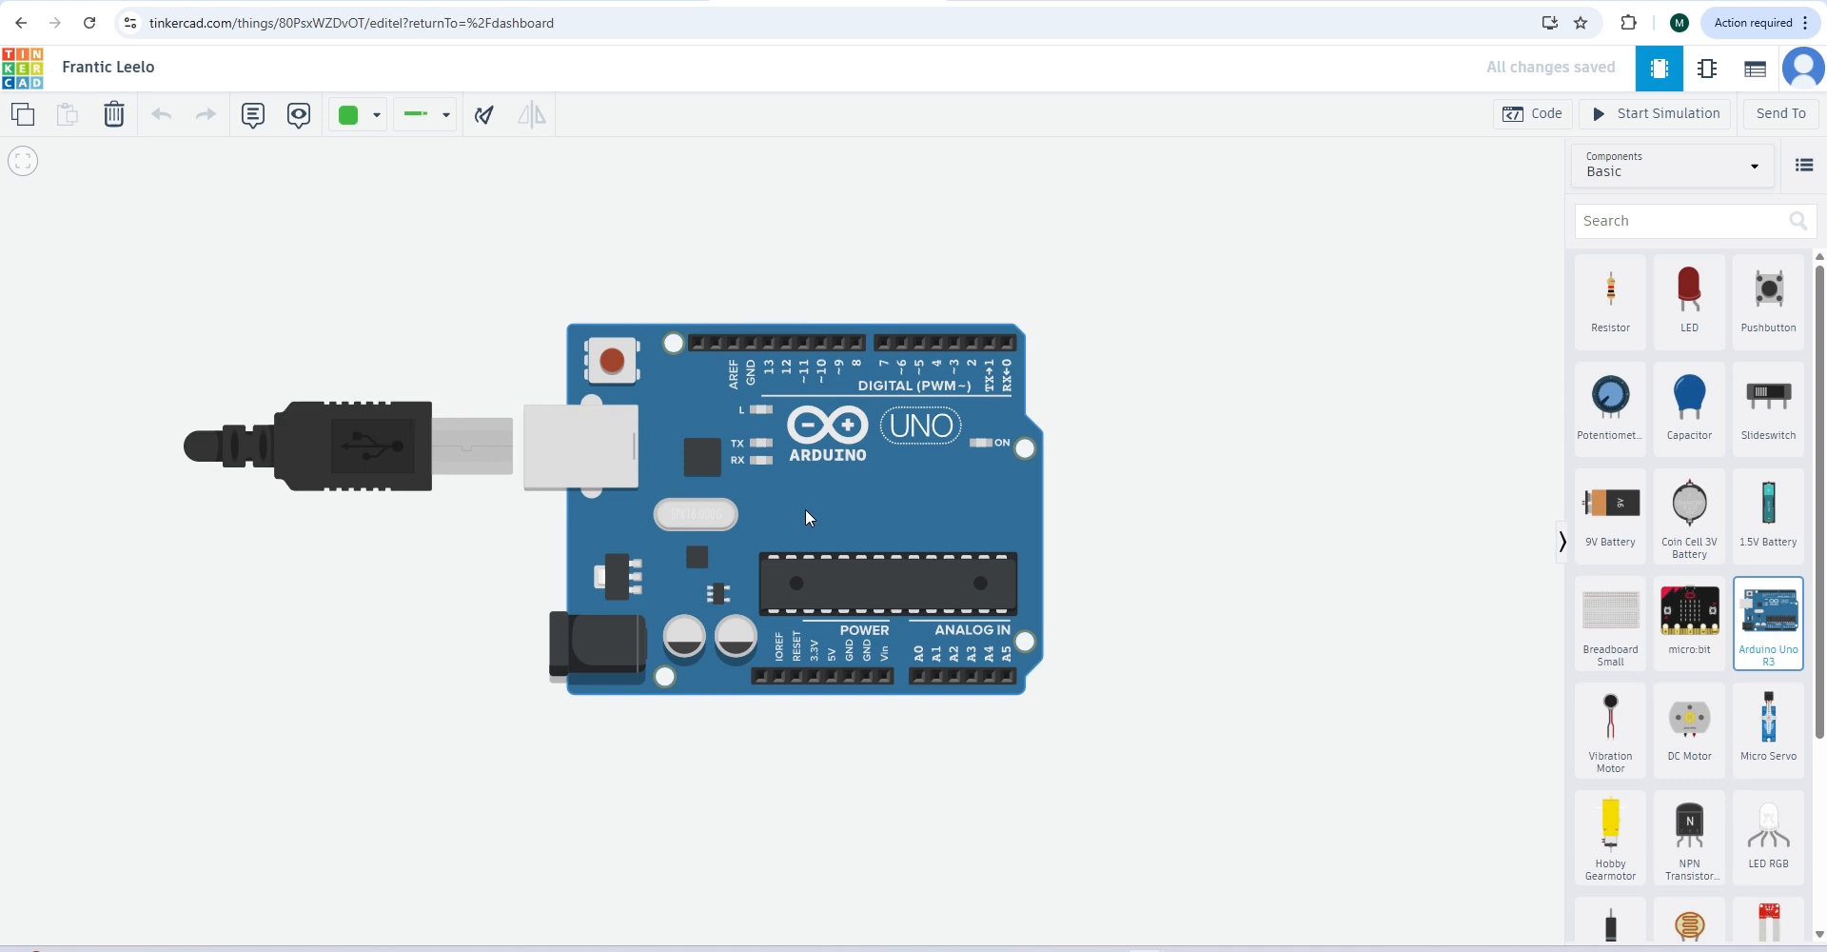
{"action": "left_click", "coordinate": [808, 514]}
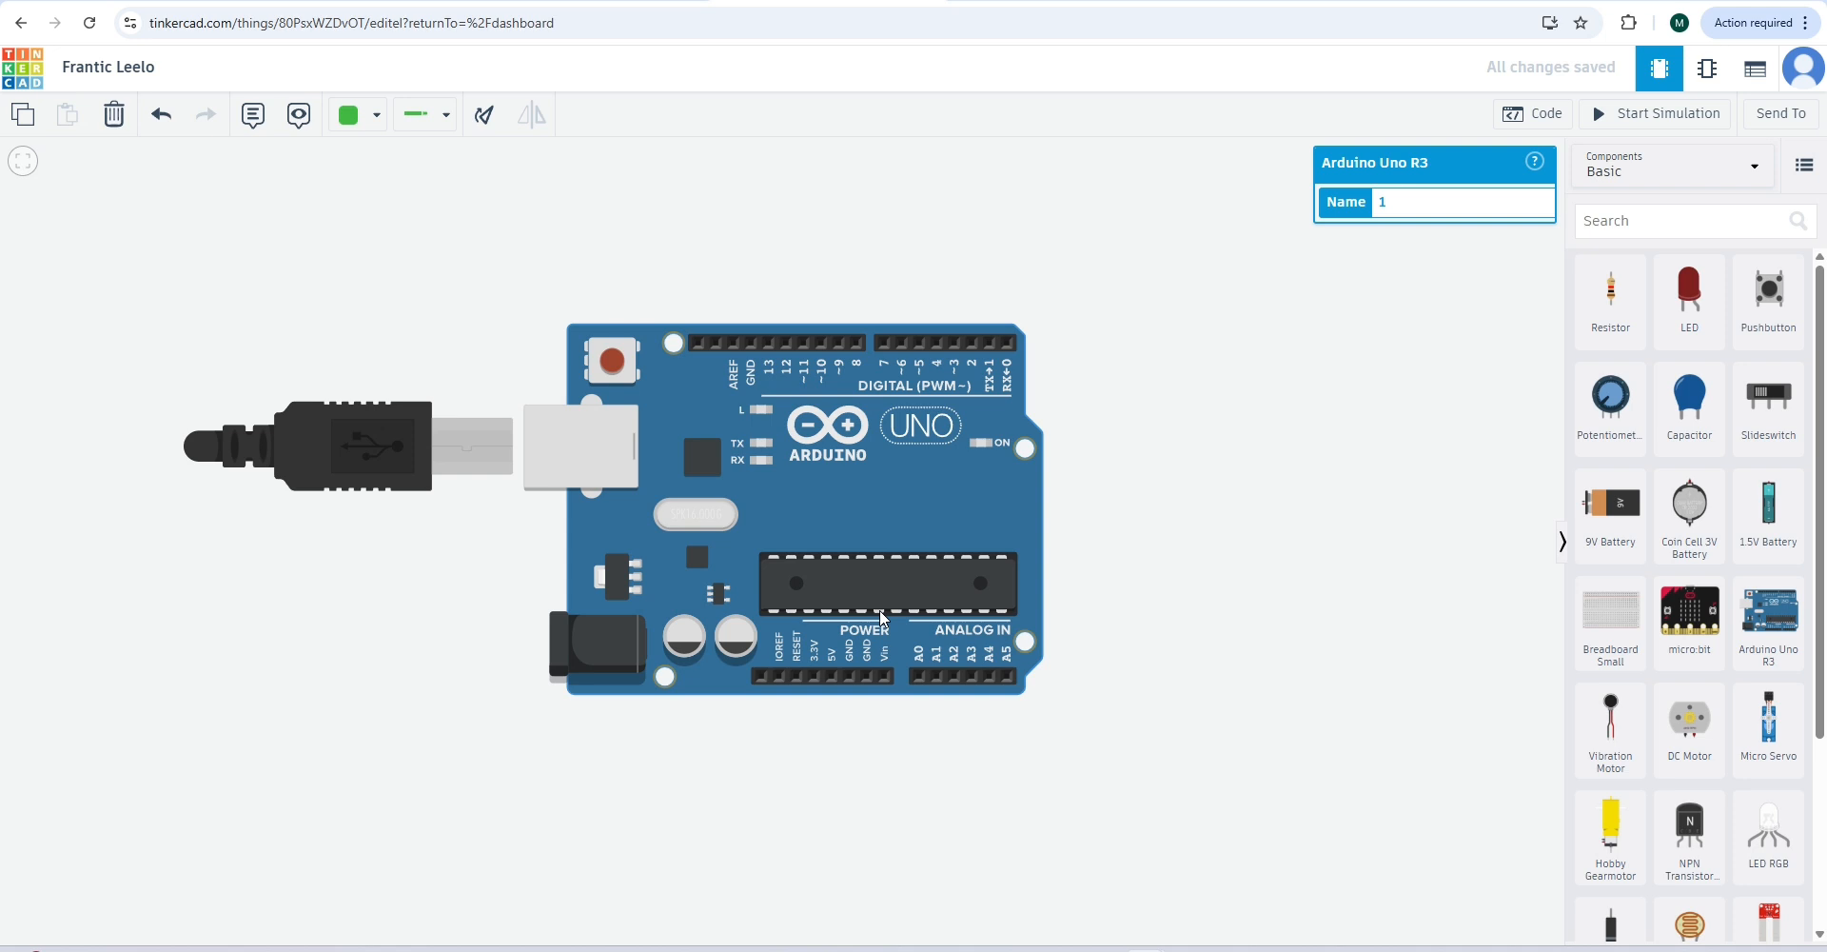
{"action": "left_click", "coordinate": [1685, 314]}
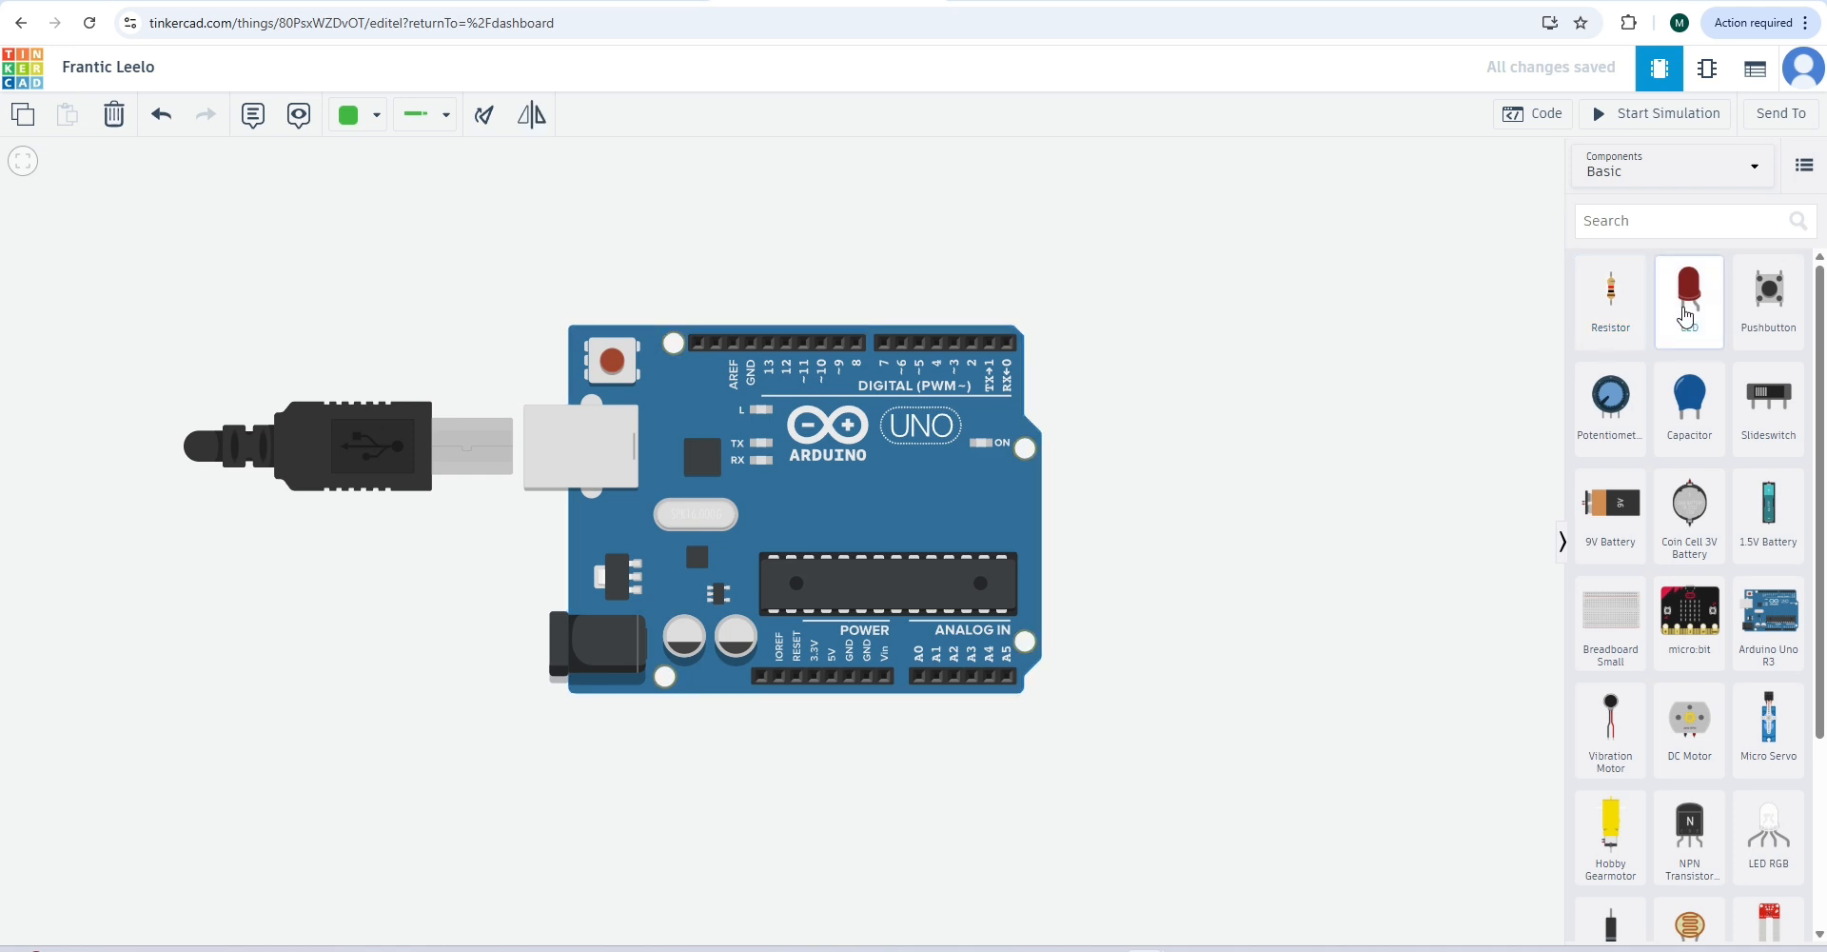
{"action": "left_click_drag", "start_coordinate": [1685, 314], "coordinate": [1231, 295]}
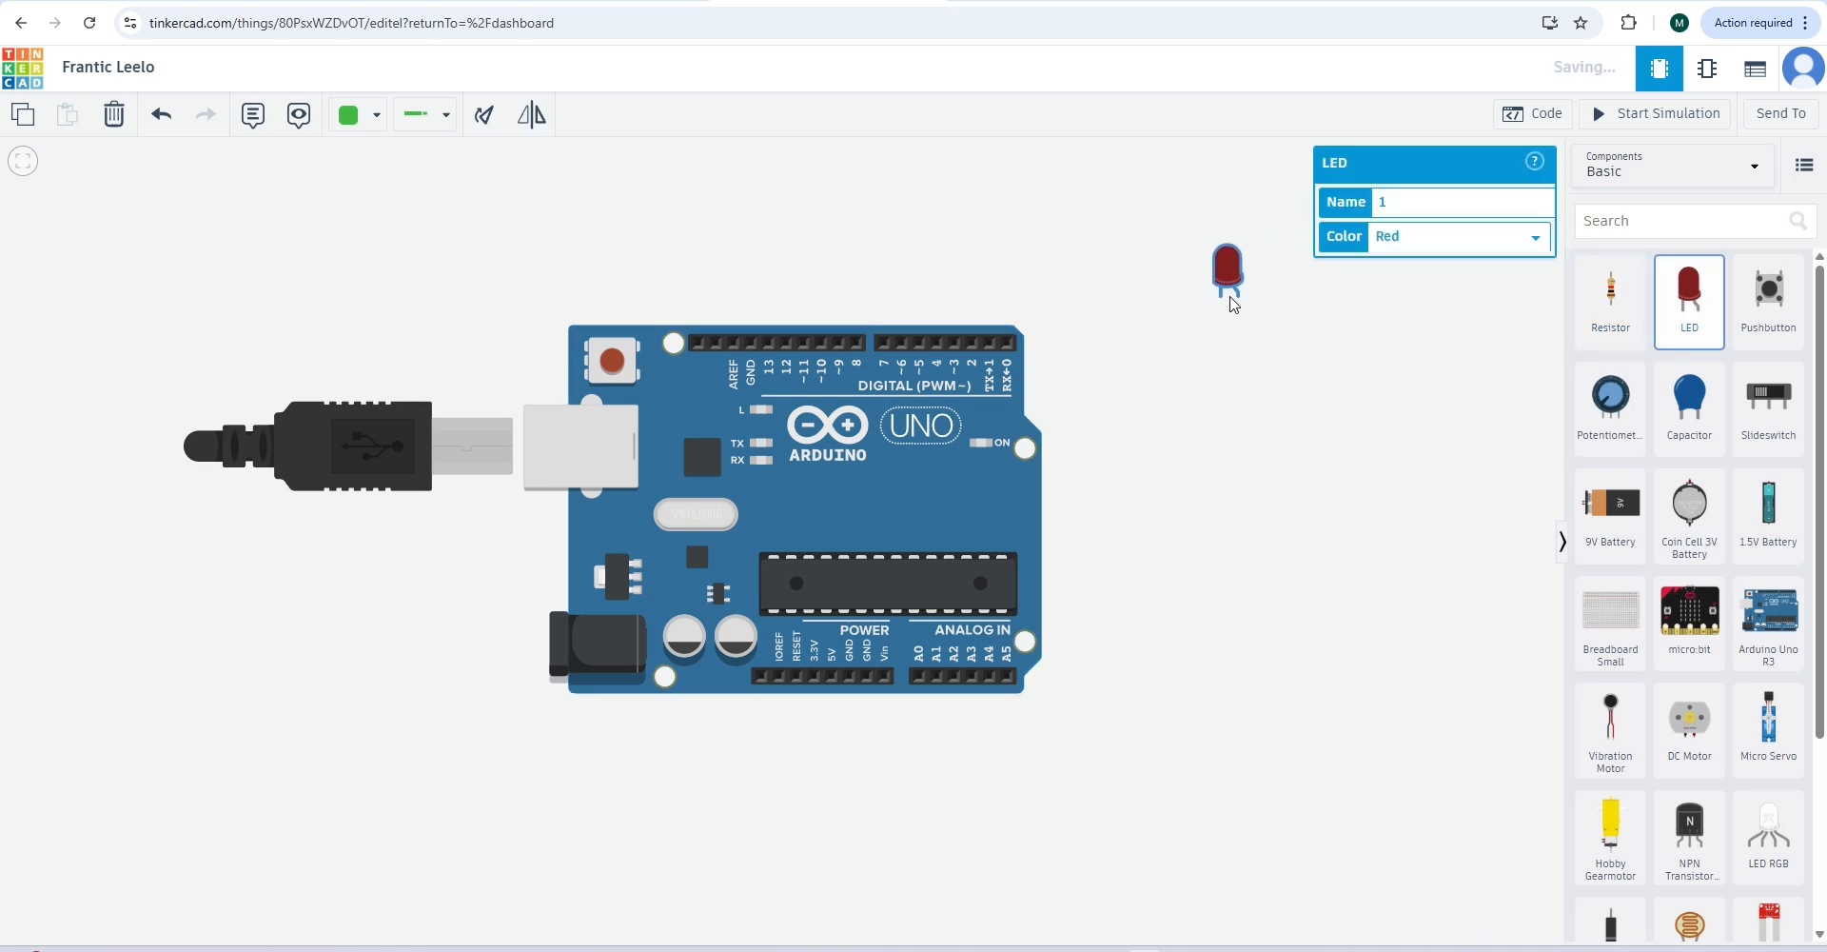
{"action": "left_click", "coordinate": [1233, 303]}
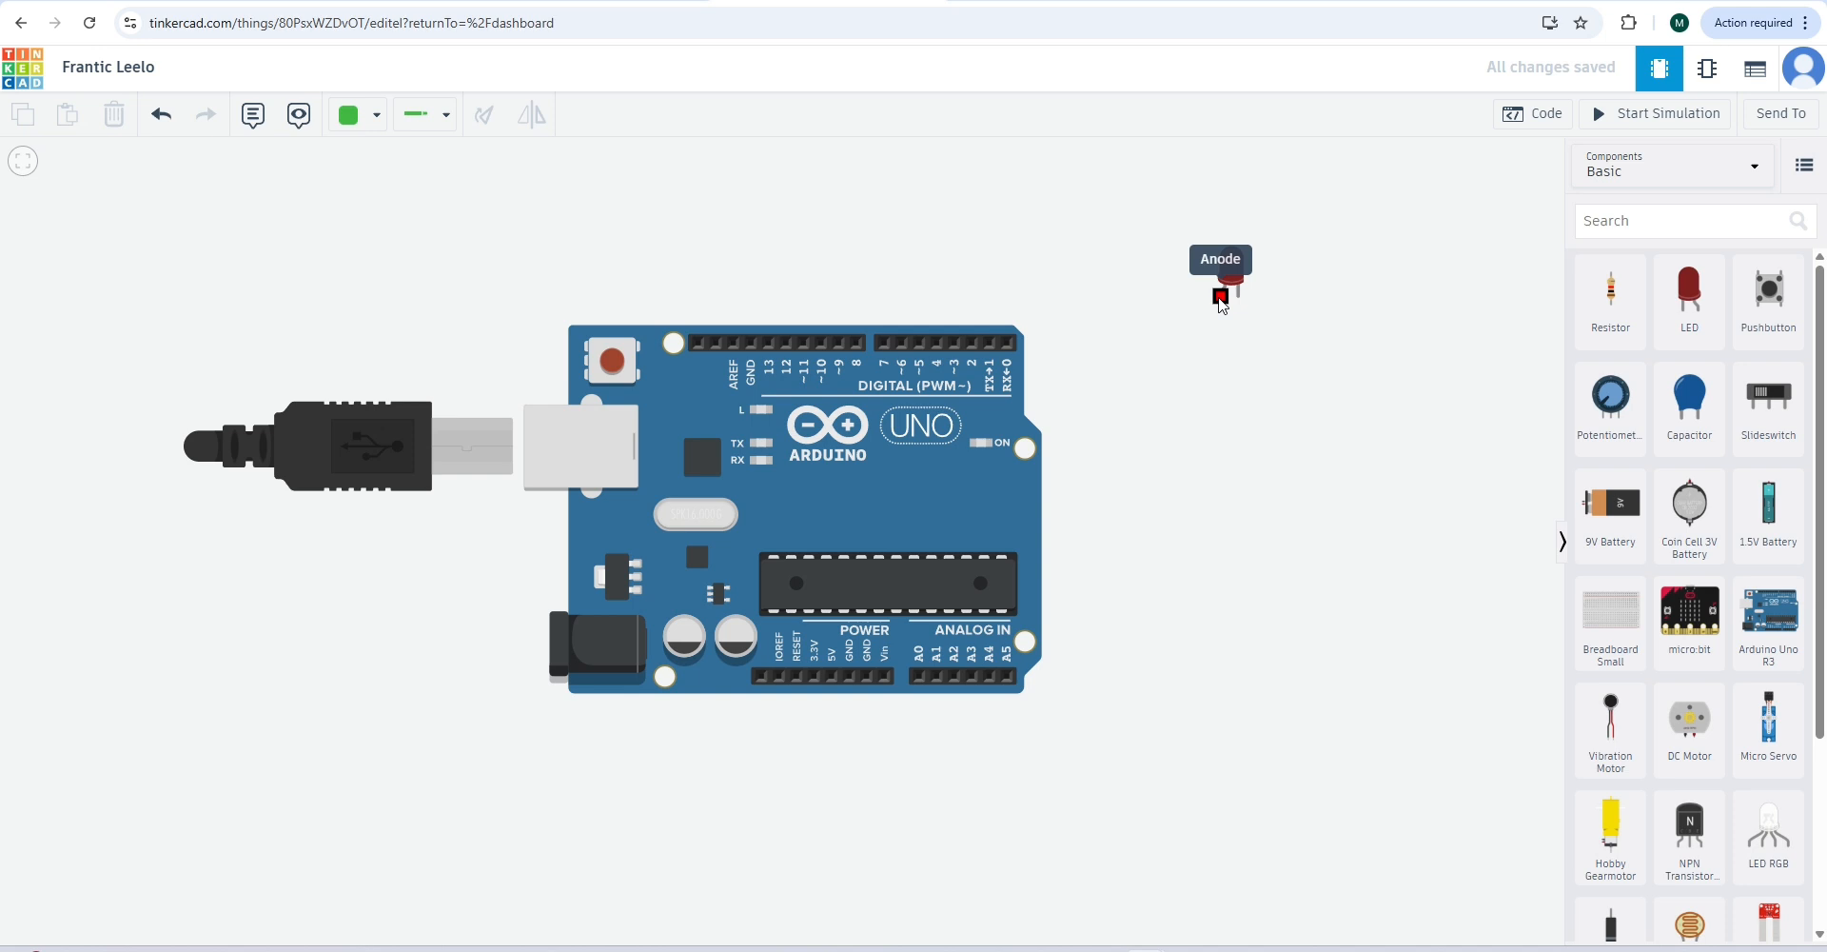
- Wire the LED's anode to digital pin 13 of the Arduino, routing the wire above the board
{"action": "left_click", "coordinate": [1222, 299]}
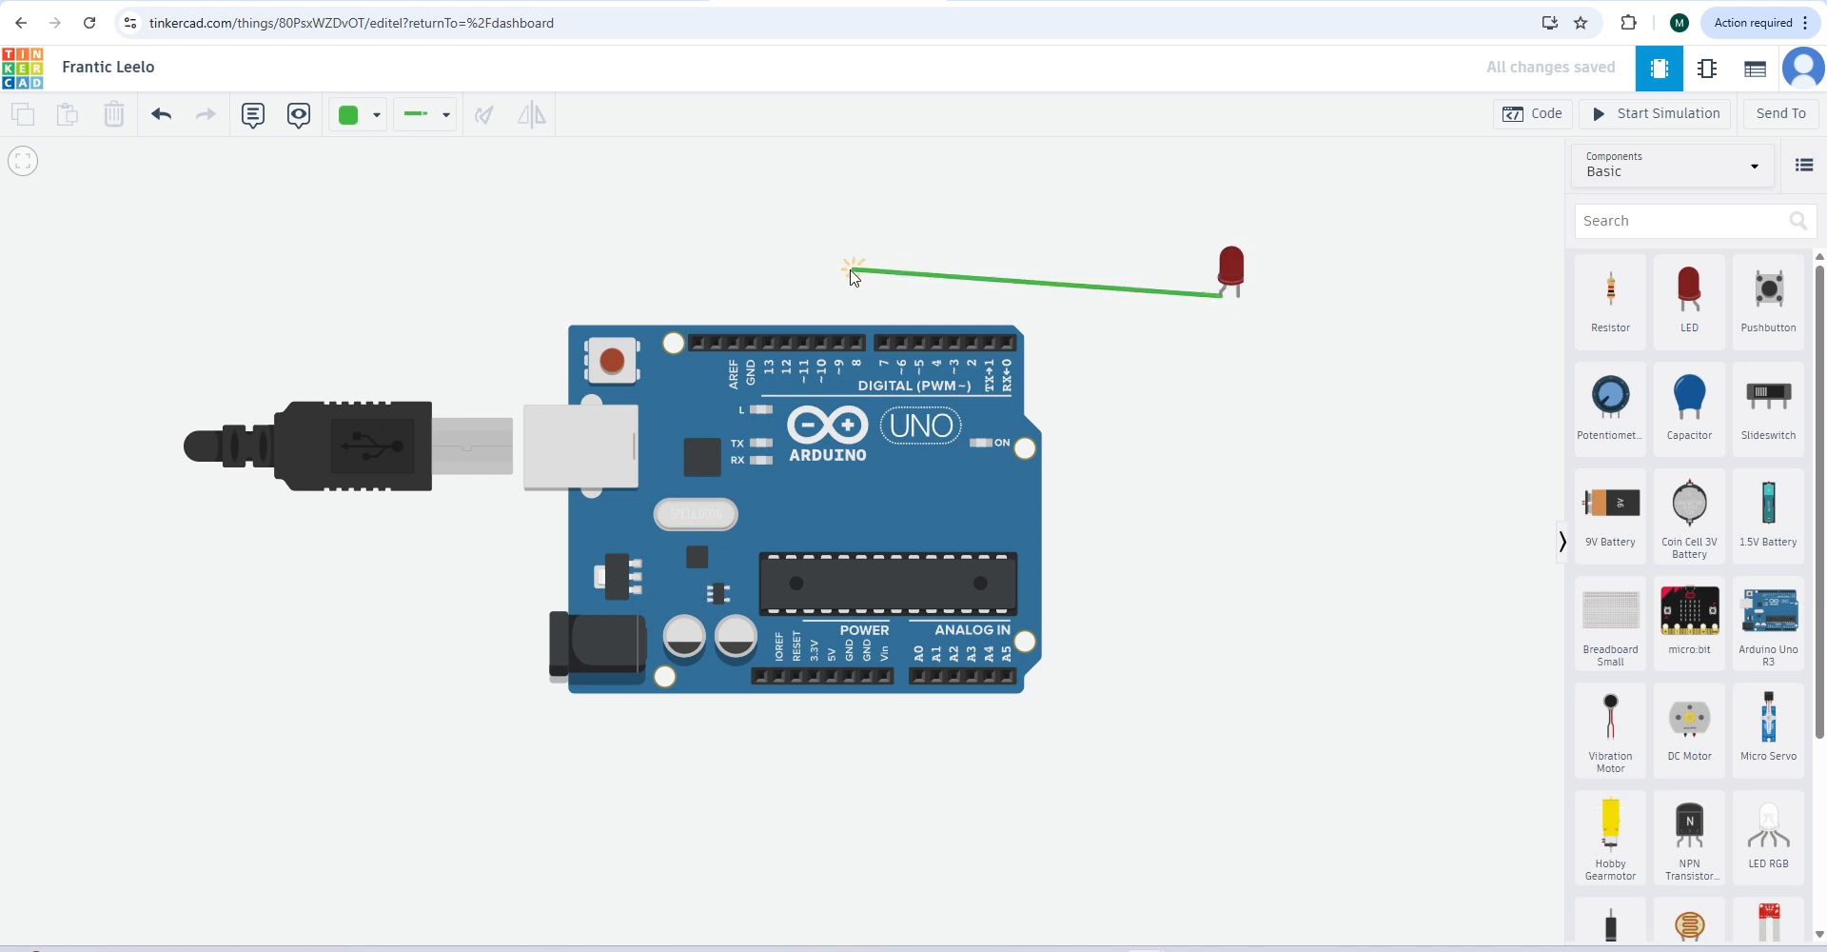
{"action": "left_click", "coordinate": [766, 303]}
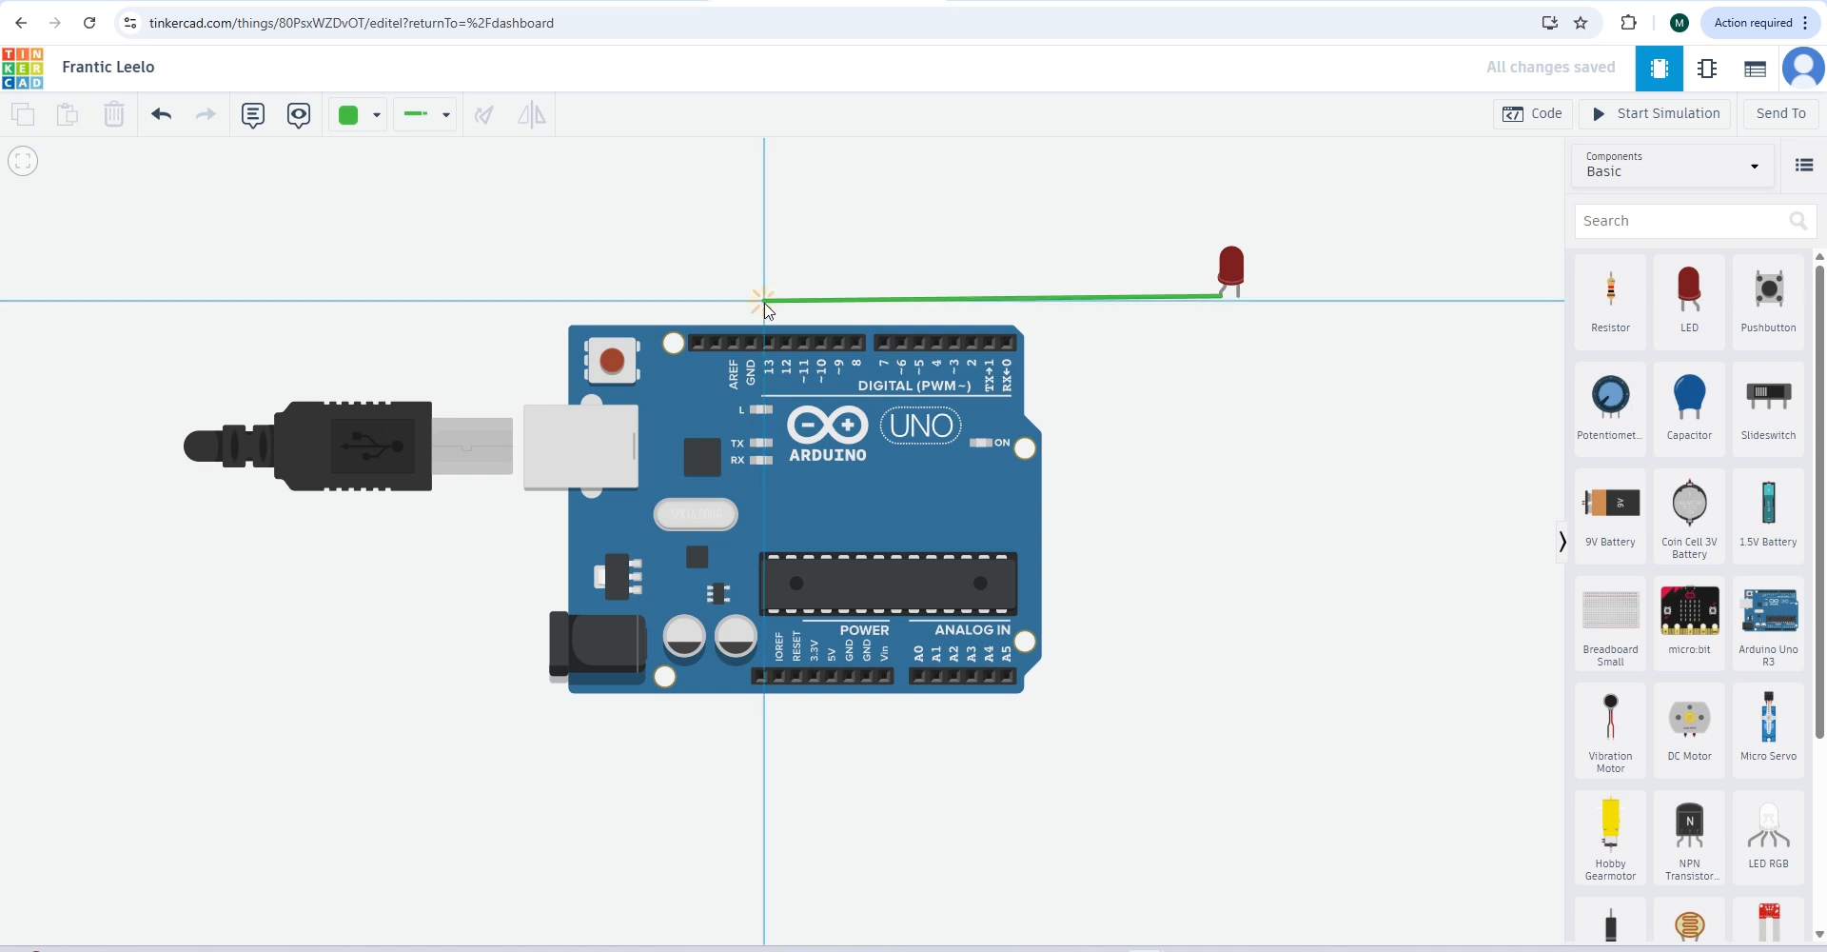
{"action": "left_click", "coordinate": [764, 343]}
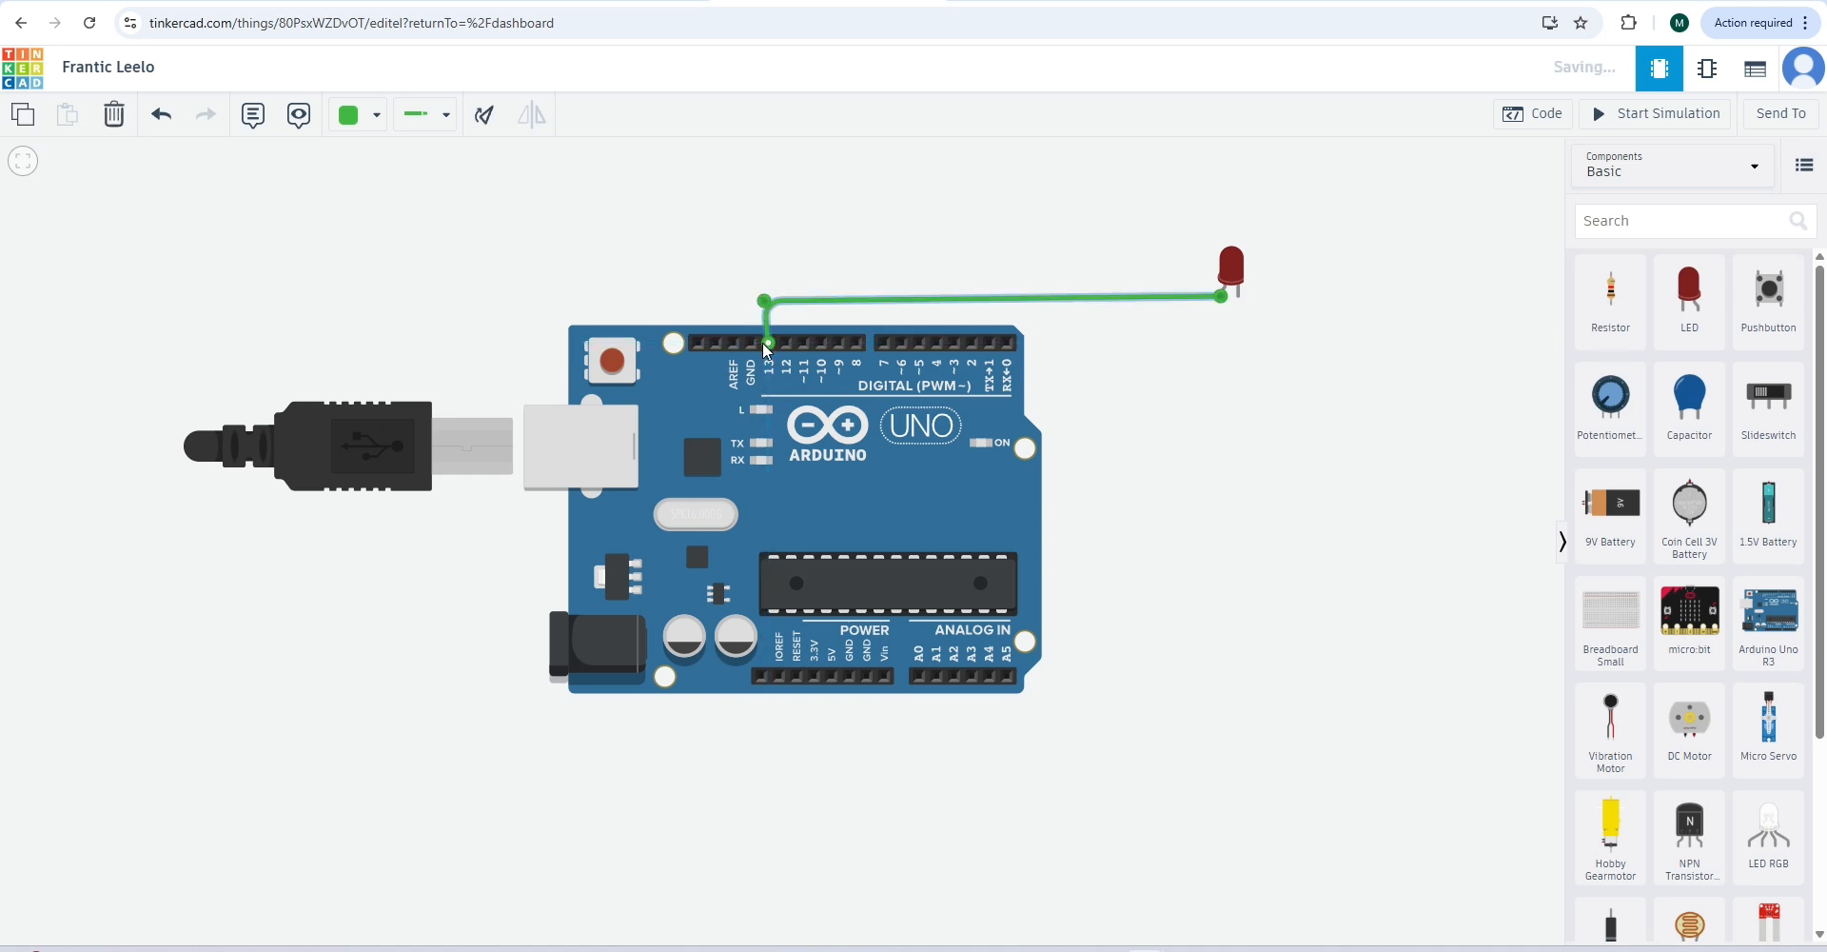
- Wire the LED's cathode to a GND pin on the Arduino's power header, routing the wire around and below the board
{"action": "left_click", "coordinate": [1238, 297]}
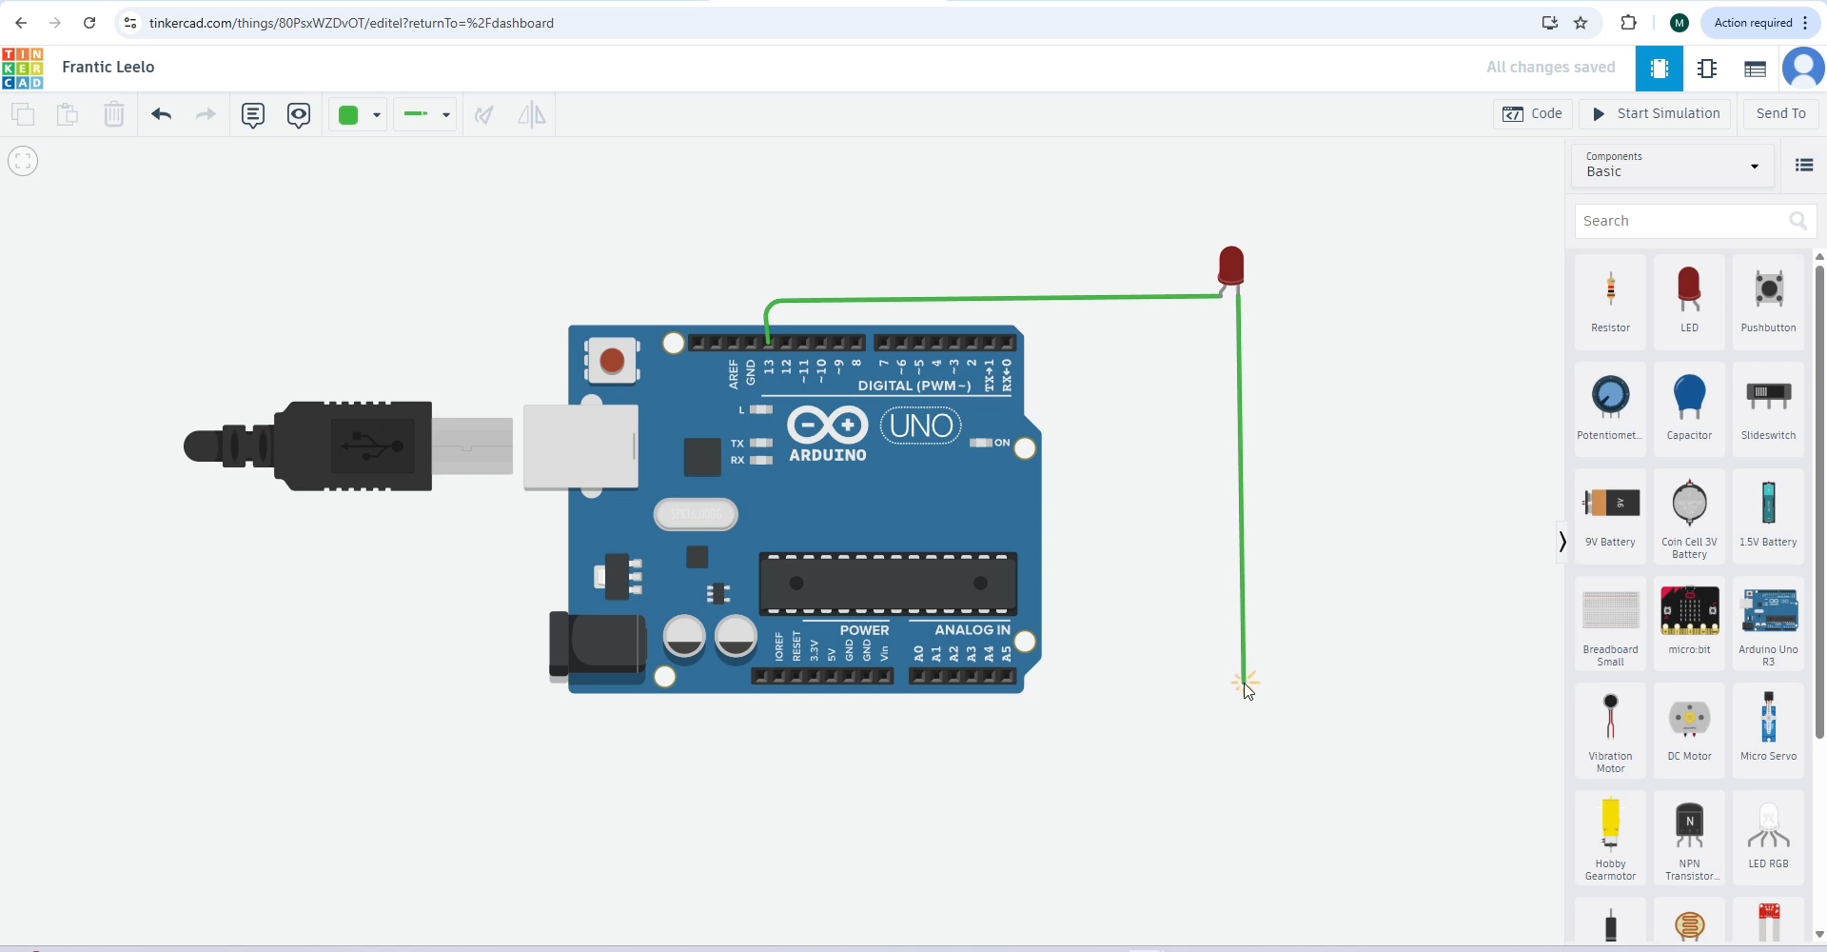
{"action": "left_click", "coordinate": [1243, 758]}
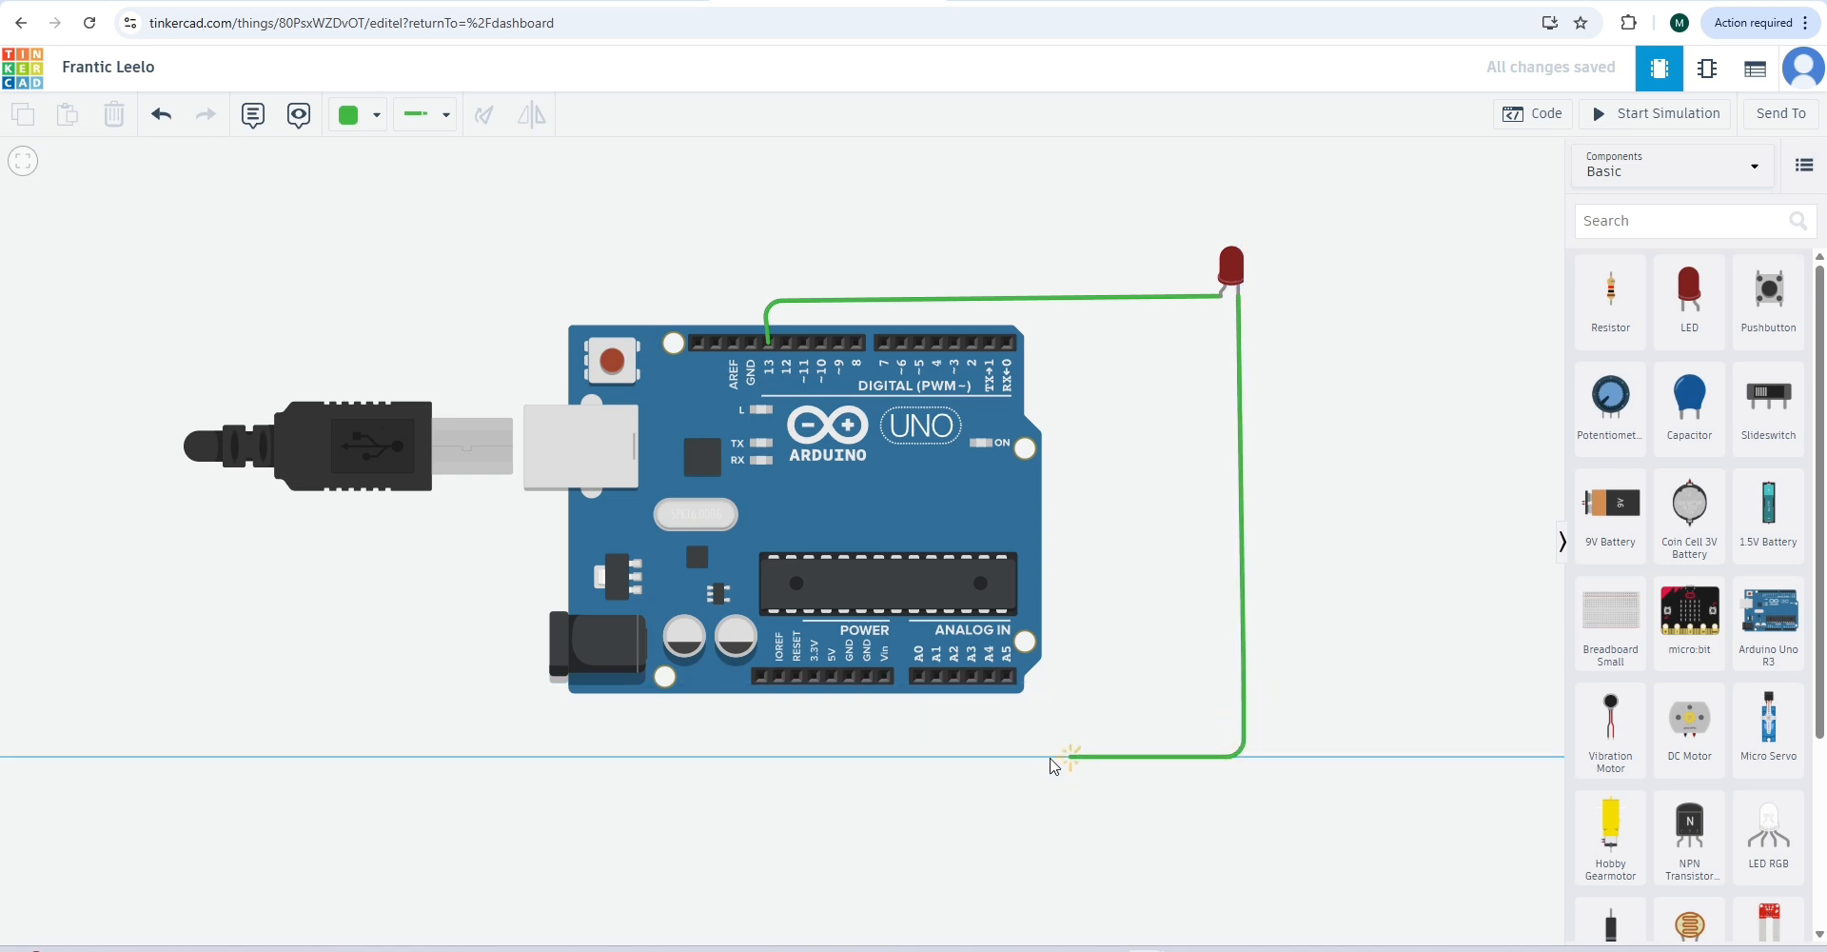
{"action": "left_click", "coordinate": [866, 758]}
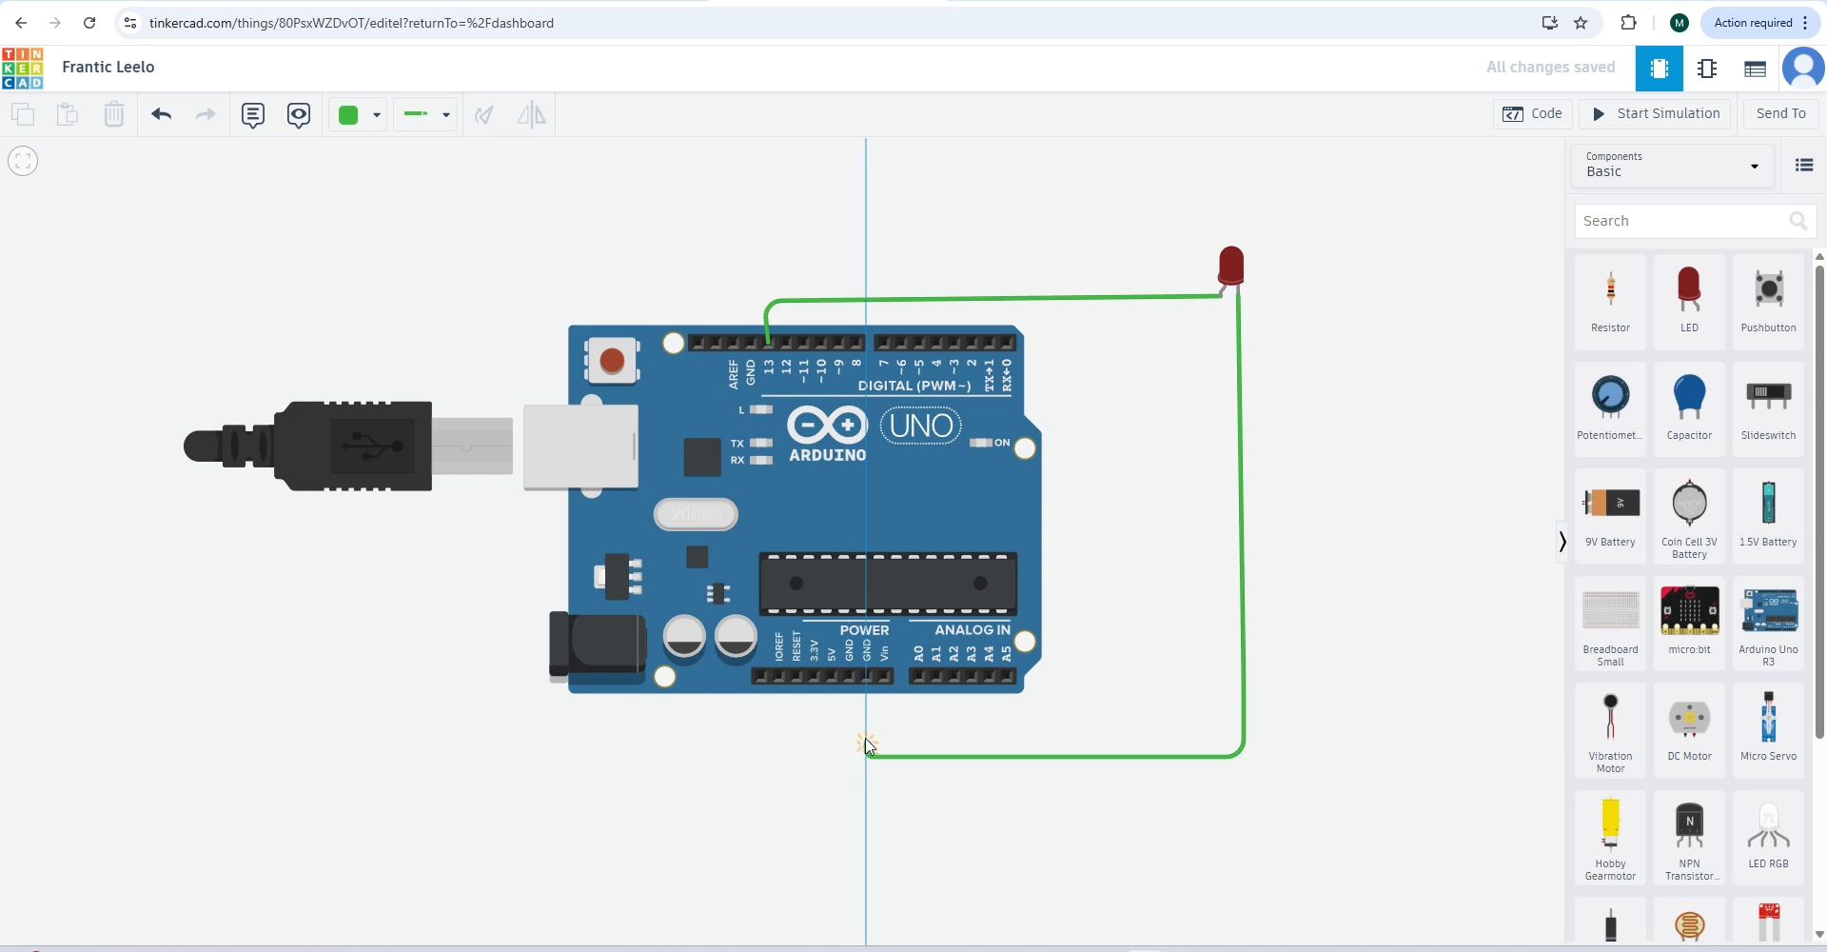
{"action": "left_click", "coordinate": [866, 676]}
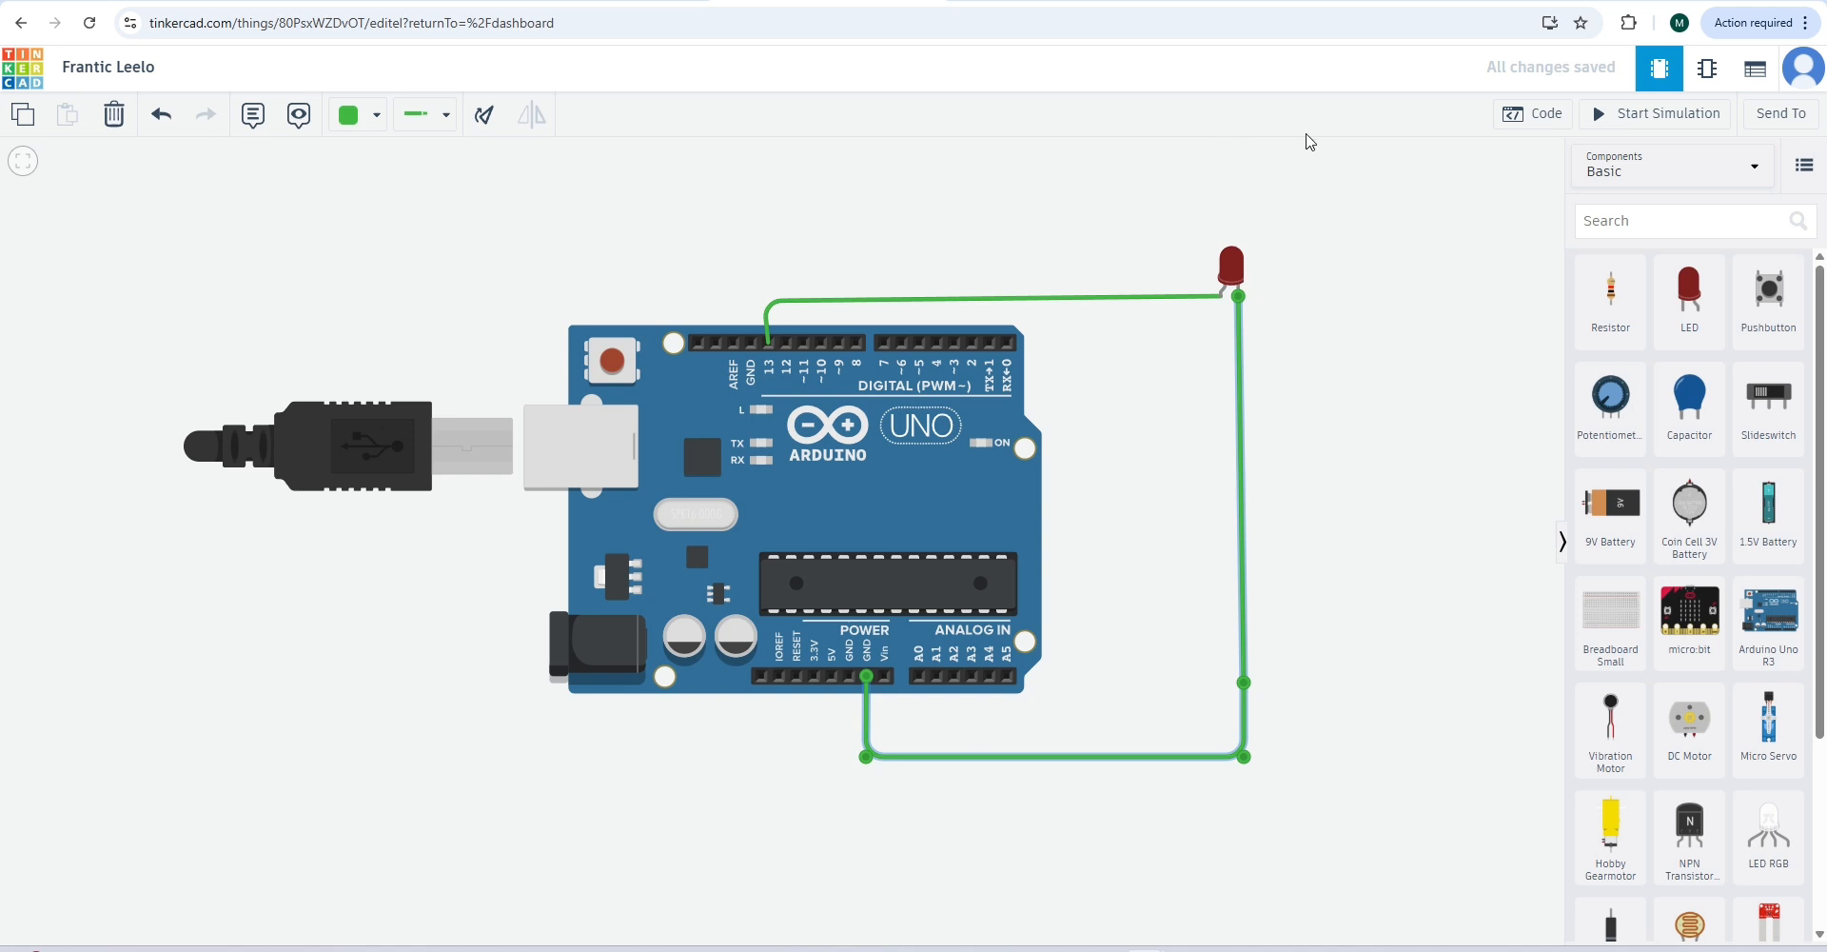
- Open the Arduino's code and switch the edit mode from Blocks to Text
{"action": "left_click", "coordinate": [1522, 118]}
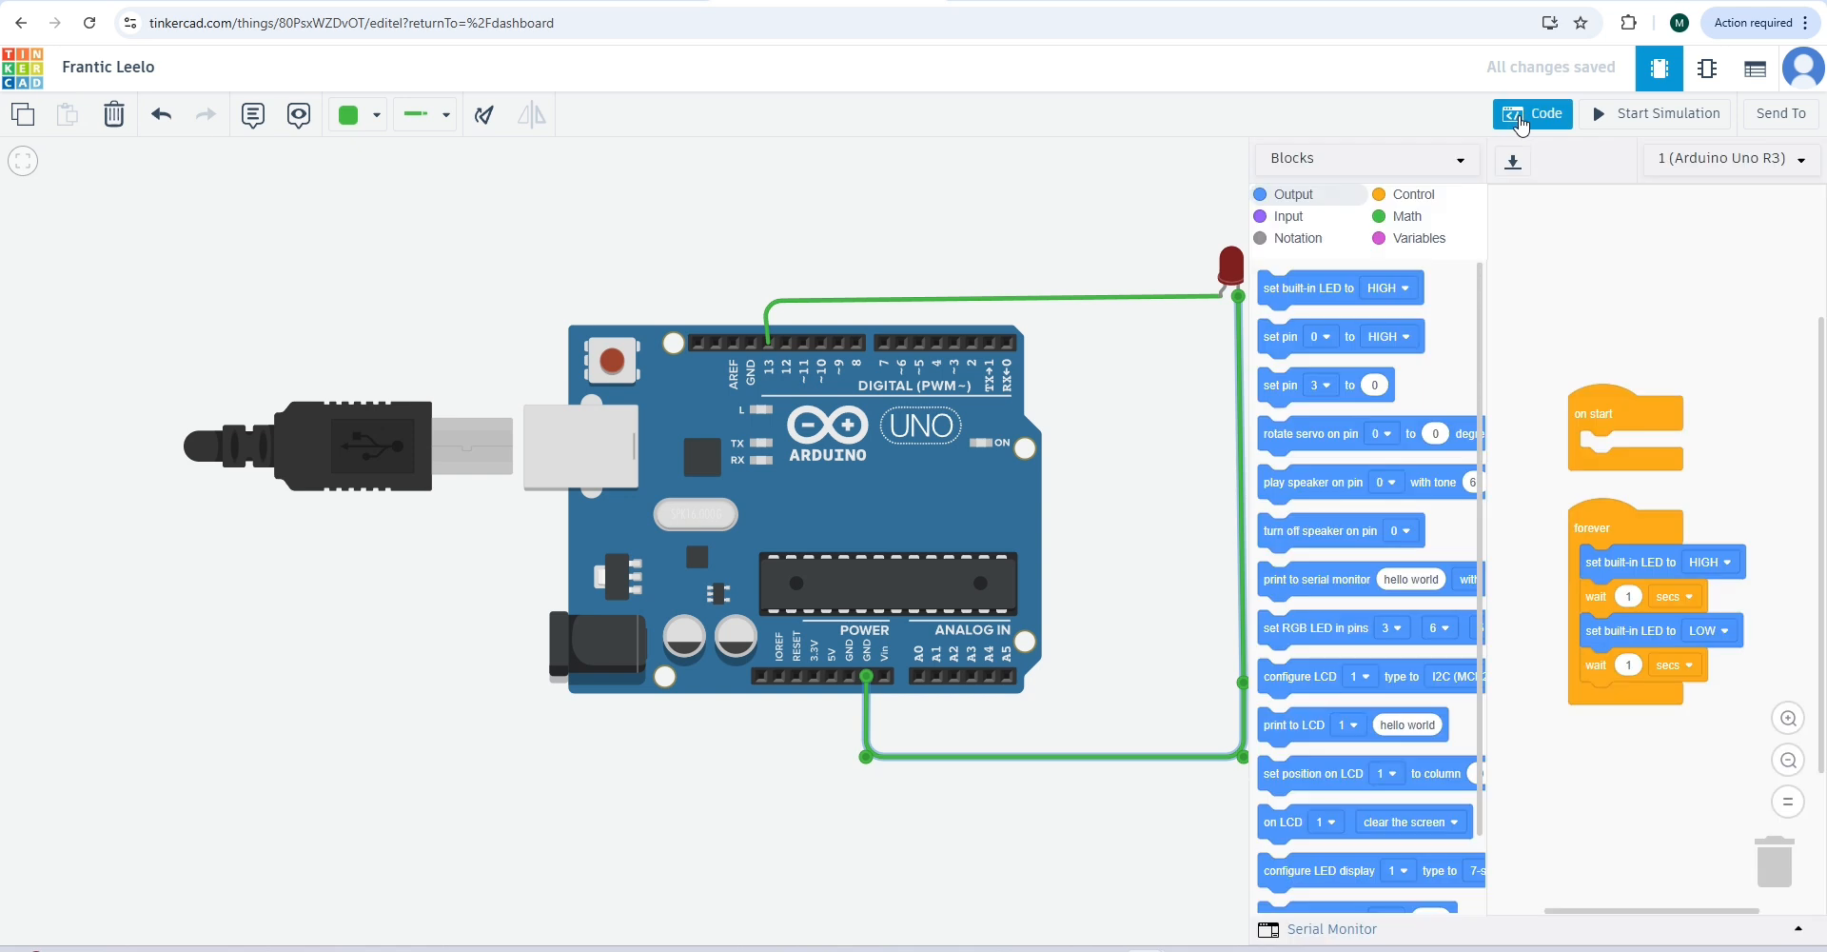
{"action": "left_click", "coordinate": [1461, 181]}
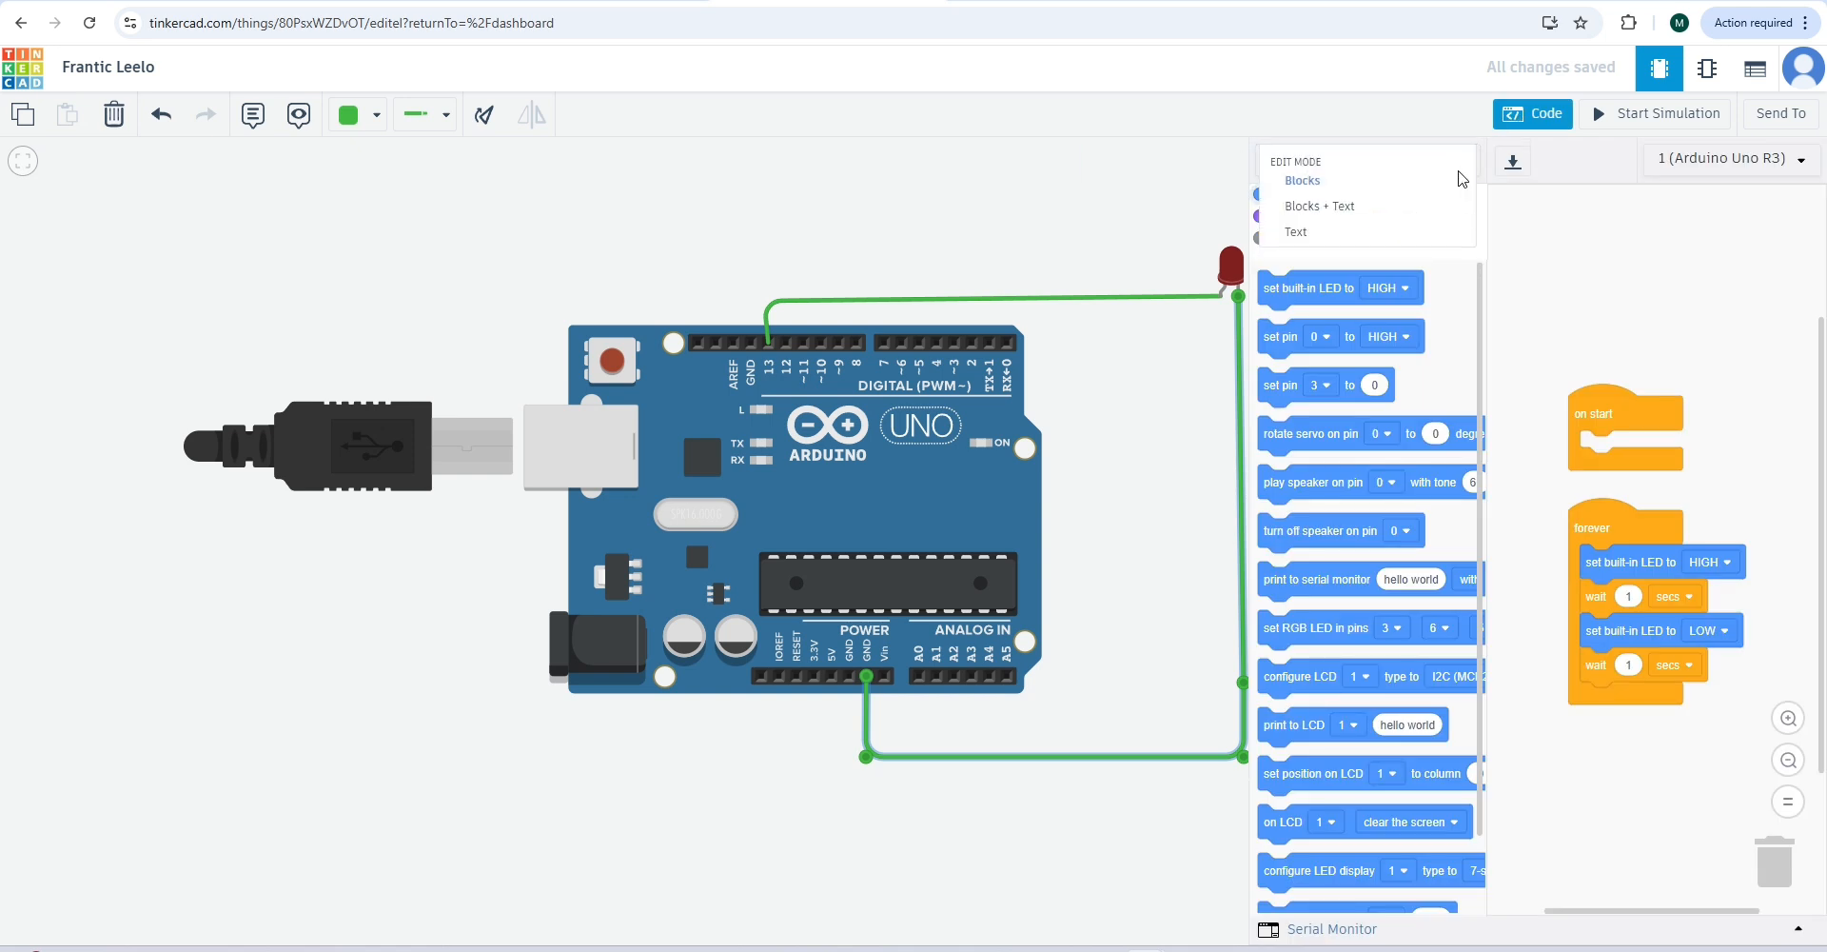
{"action": "left_click", "coordinate": [1367, 238]}
{"action": "left_click", "coordinate": [934, 539]}
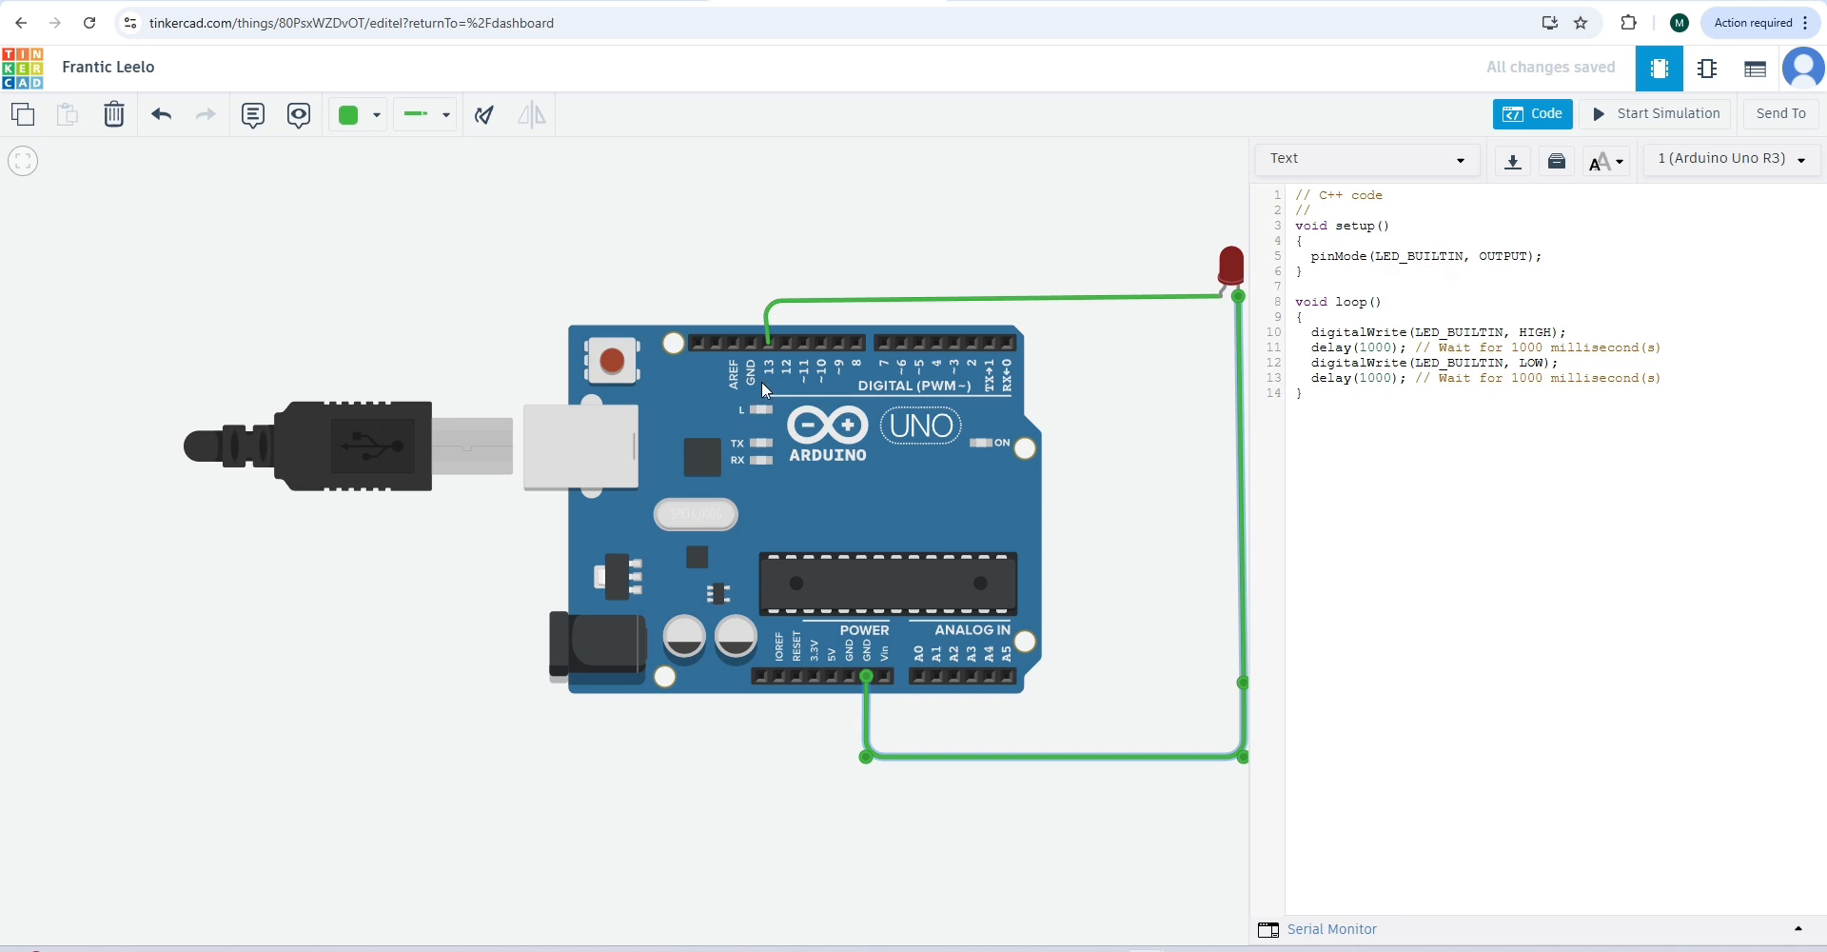
- Replace LED_BUILTIN with 13 in the pinMode call of setup()
{"action": "left_click", "coordinate": [1464, 258]}
{"action": "key", "text": "BackSpace"}
{"action": "key", "text": "BackSpace"}
{"action": "key", "text": "BackSpace"}
{"action": "key", "text": "BackSpace"}
{"action": "key", "text": "BackSpace"}
{"action": "key", "text": "BackSpace"}
{"action": "key", "text": "BackSpace"}
{"action": "key", "text": "BackSpace"}
{"action": "key", "text": "BackSpace"}
{"action": "key", "text": "BackSpace"}
{"action": "key", "text": "BackSpace"}
{"action": "type", "text": "13"}
- Replace LED_BUILTIN with 13 in the digitalWrite call that sets the output HIGH
{"action": "left_click", "coordinate": [1506, 332]}
{"action": "key", "text": "BackSpace"}
{"action": "key", "text": "BackSpace"}
{"action": "key", "text": "BackSpace"}
{"action": "key", "text": "BackSpace"}
{"action": "key", "text": "BackSpace"}
{"action": "key", "text": "BackSpace"}
{"action": "key", "text": "BackSpace"}
{"action": "key", "text": "BackSpace"}
{"action": "key", "text": "BackSpace"}
{"action": "key", "text": "BackSpace"}
{"action": "key", "text": "BackSpace"}
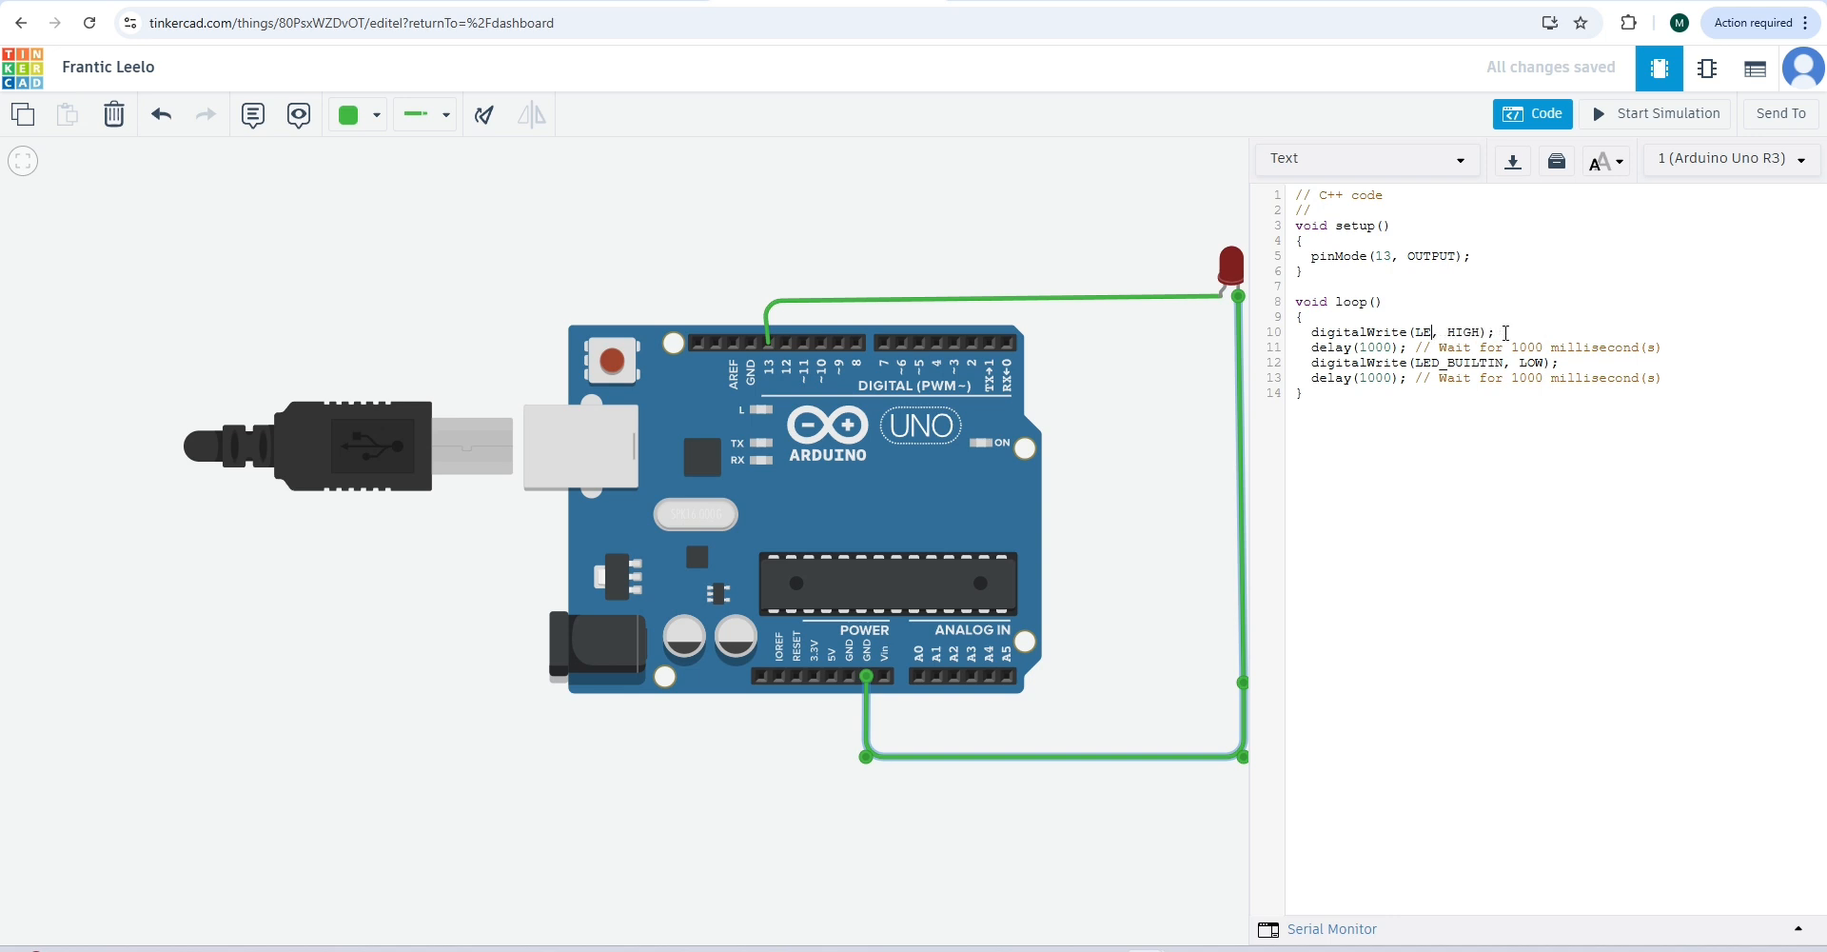
{"action": "type", "text": "13"}
- Replace LED_BUILTIN with 13 in the digitalWrite call that sets the output LOW
{"action": "left_click", "coordinate": [1506, 366]}
{"action": "key", "text": "BackSpace"}
{"action": "key", "text": "BackSpace"}
{"action": "key", "text": "BackSpace"}
{"action": "key", "text": "BackSpace"}
{"action": "key", "text": "BackSpace"}
{"action": "key", "text": "BackSpace"}
{"action": "key", "text": "BackSpace"}
{"action": "key", "text": "BackSpace"}
{"action": "key", "text": "BackSpace"}
{"action": "key", "text": "BackSpace"}
{"action": "key", "text": "BackSpace"}
{"action": "type", "text": "13"}
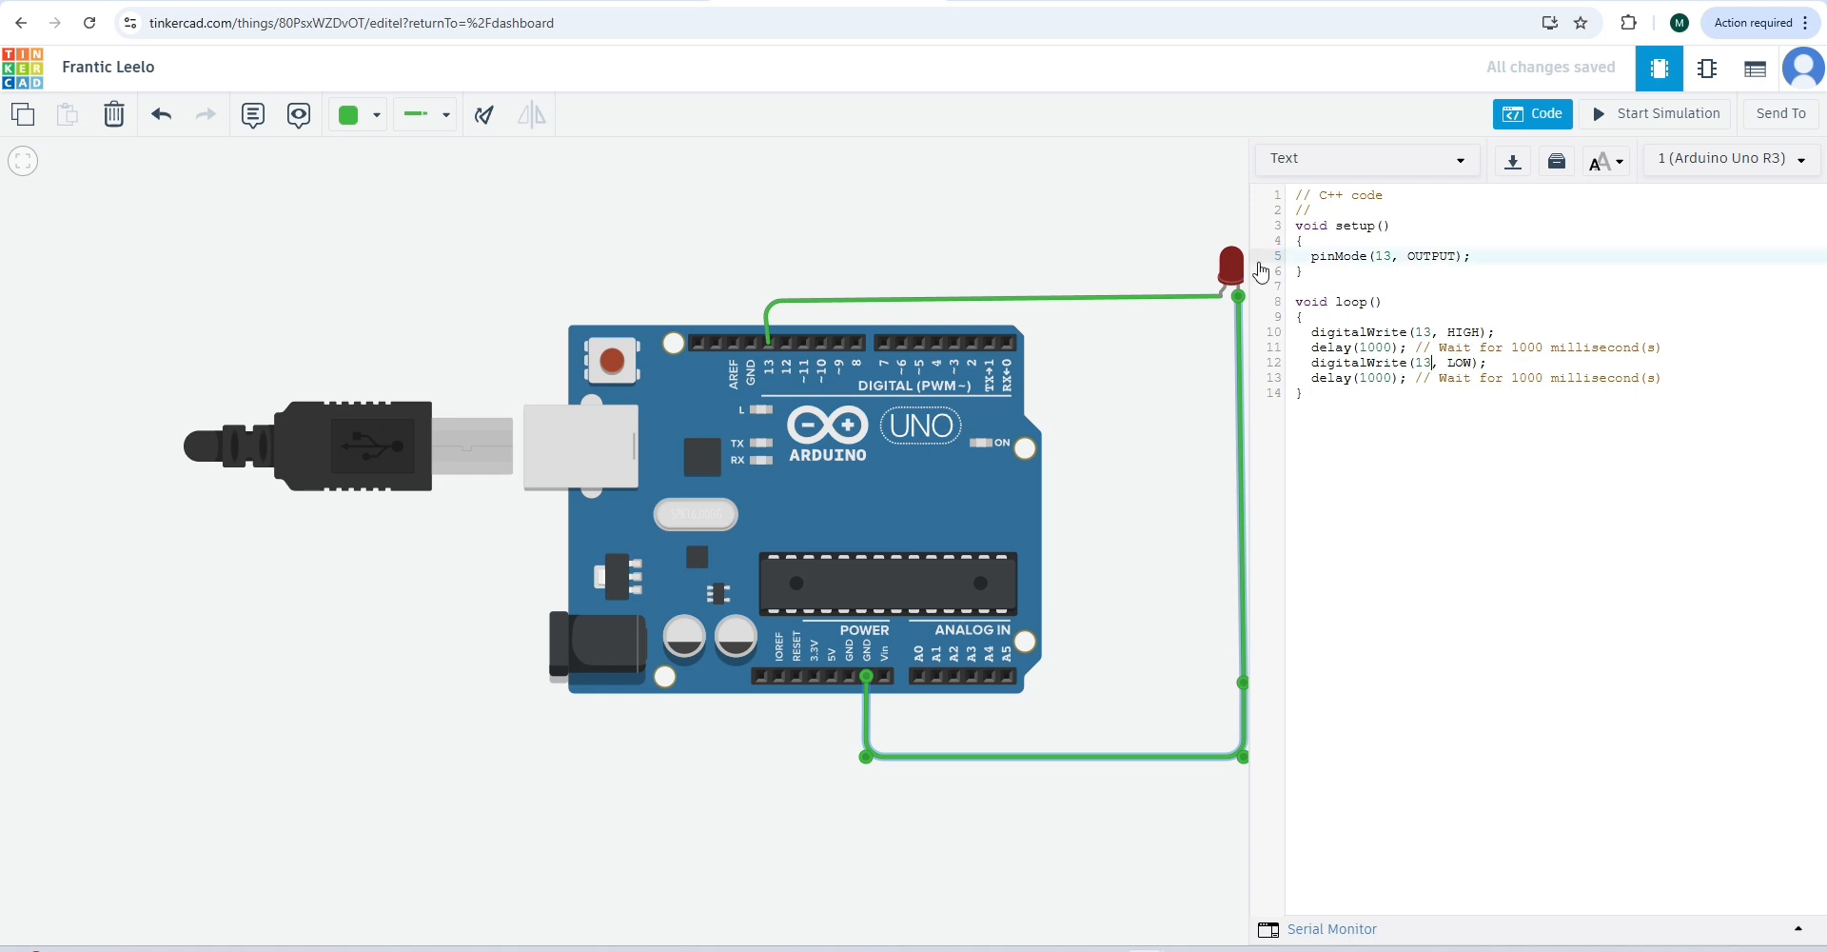
- Close the code editor, run the simulation to check the LED's blinking, and stop it
{"action": "left_click", "coordinate": [1222, 338]}
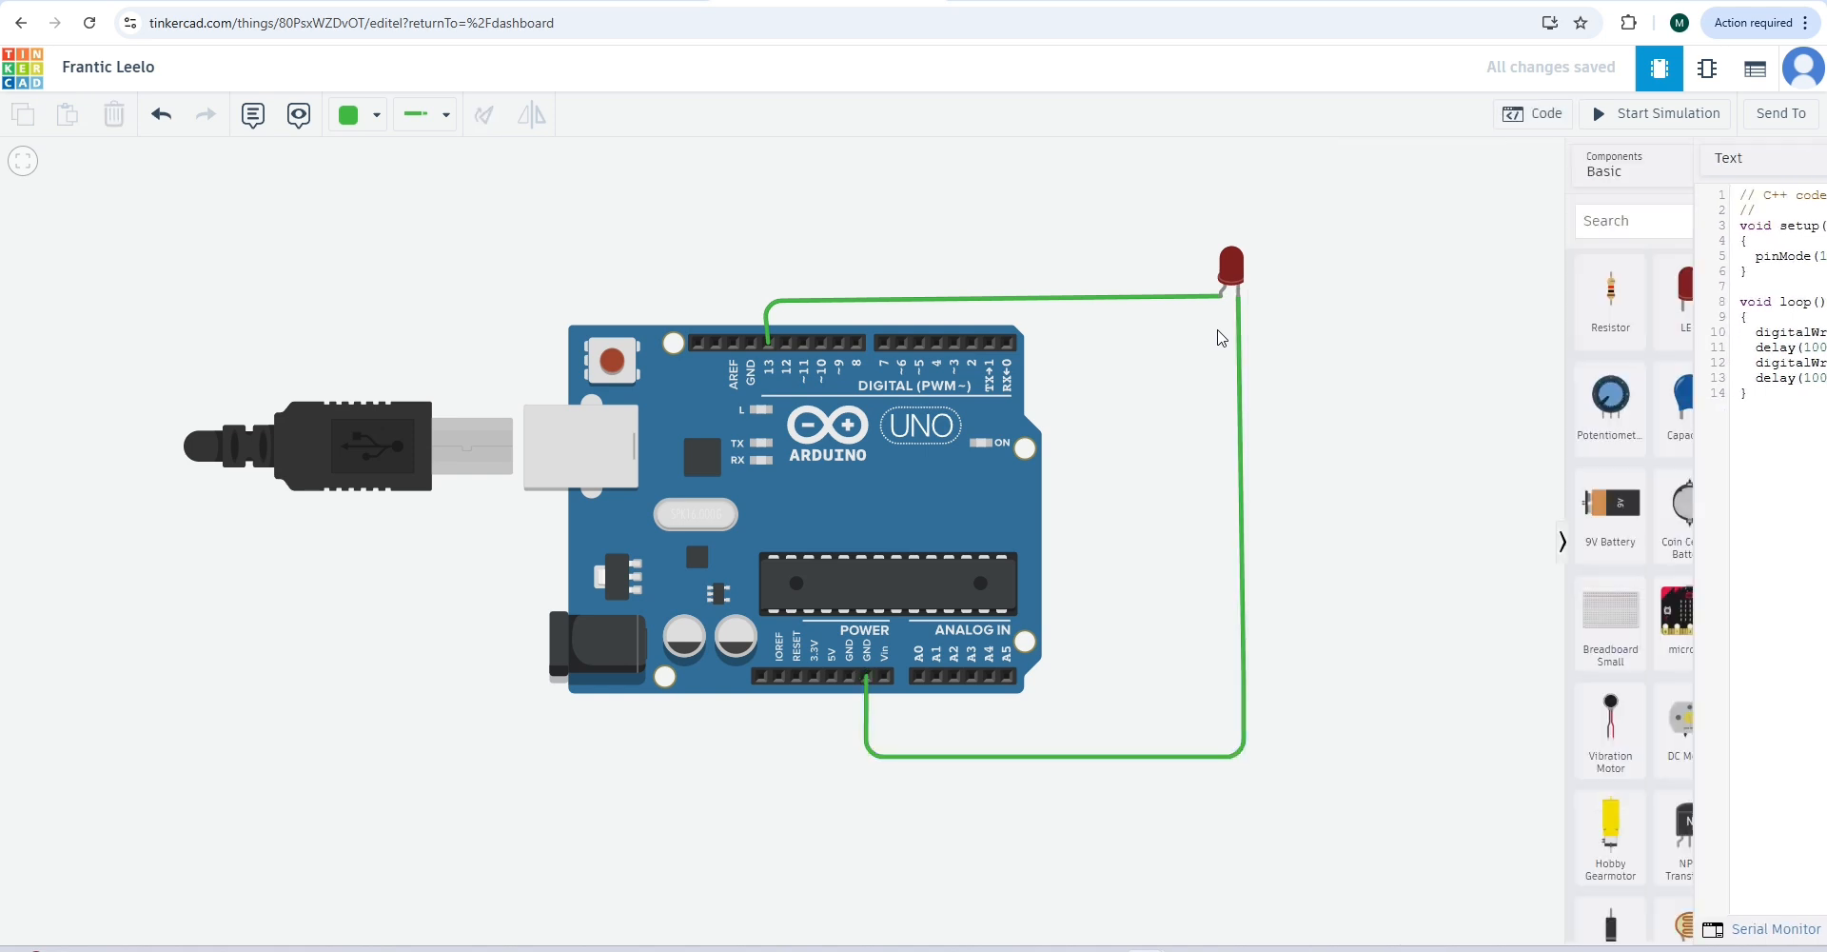
{"action": "left_click", "coordinate": [1634, 114]}
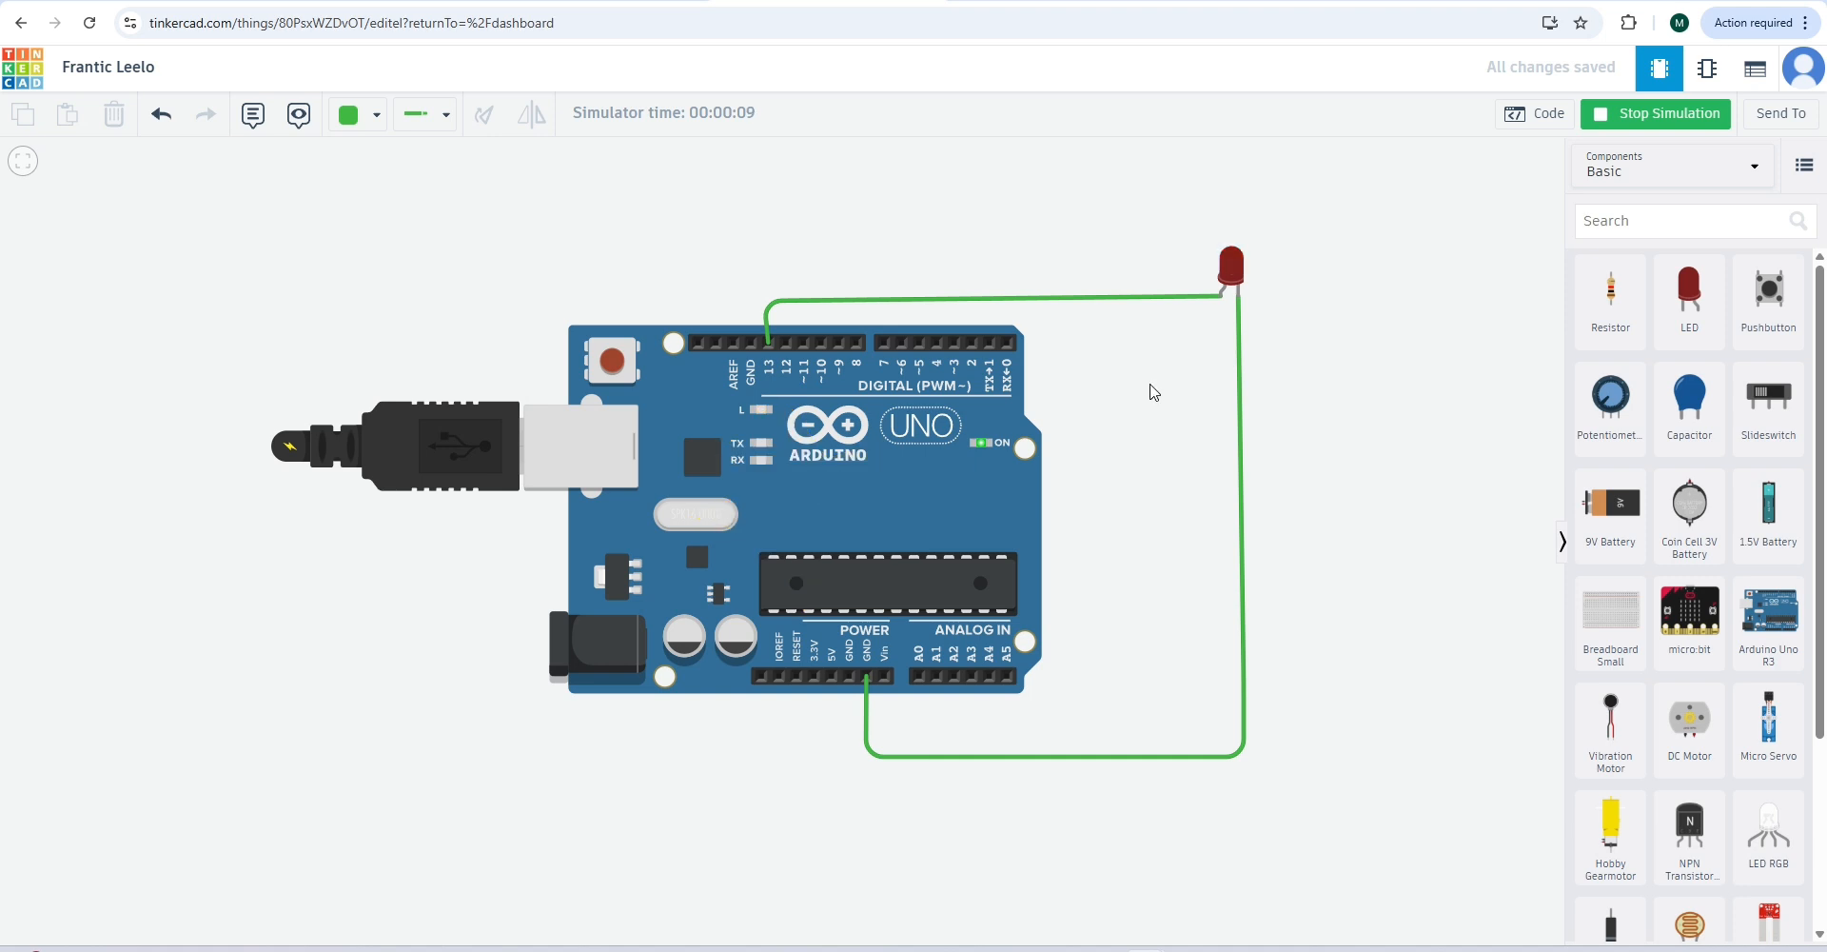
{"action": "left_click", "coordinate": [1649, 120]}
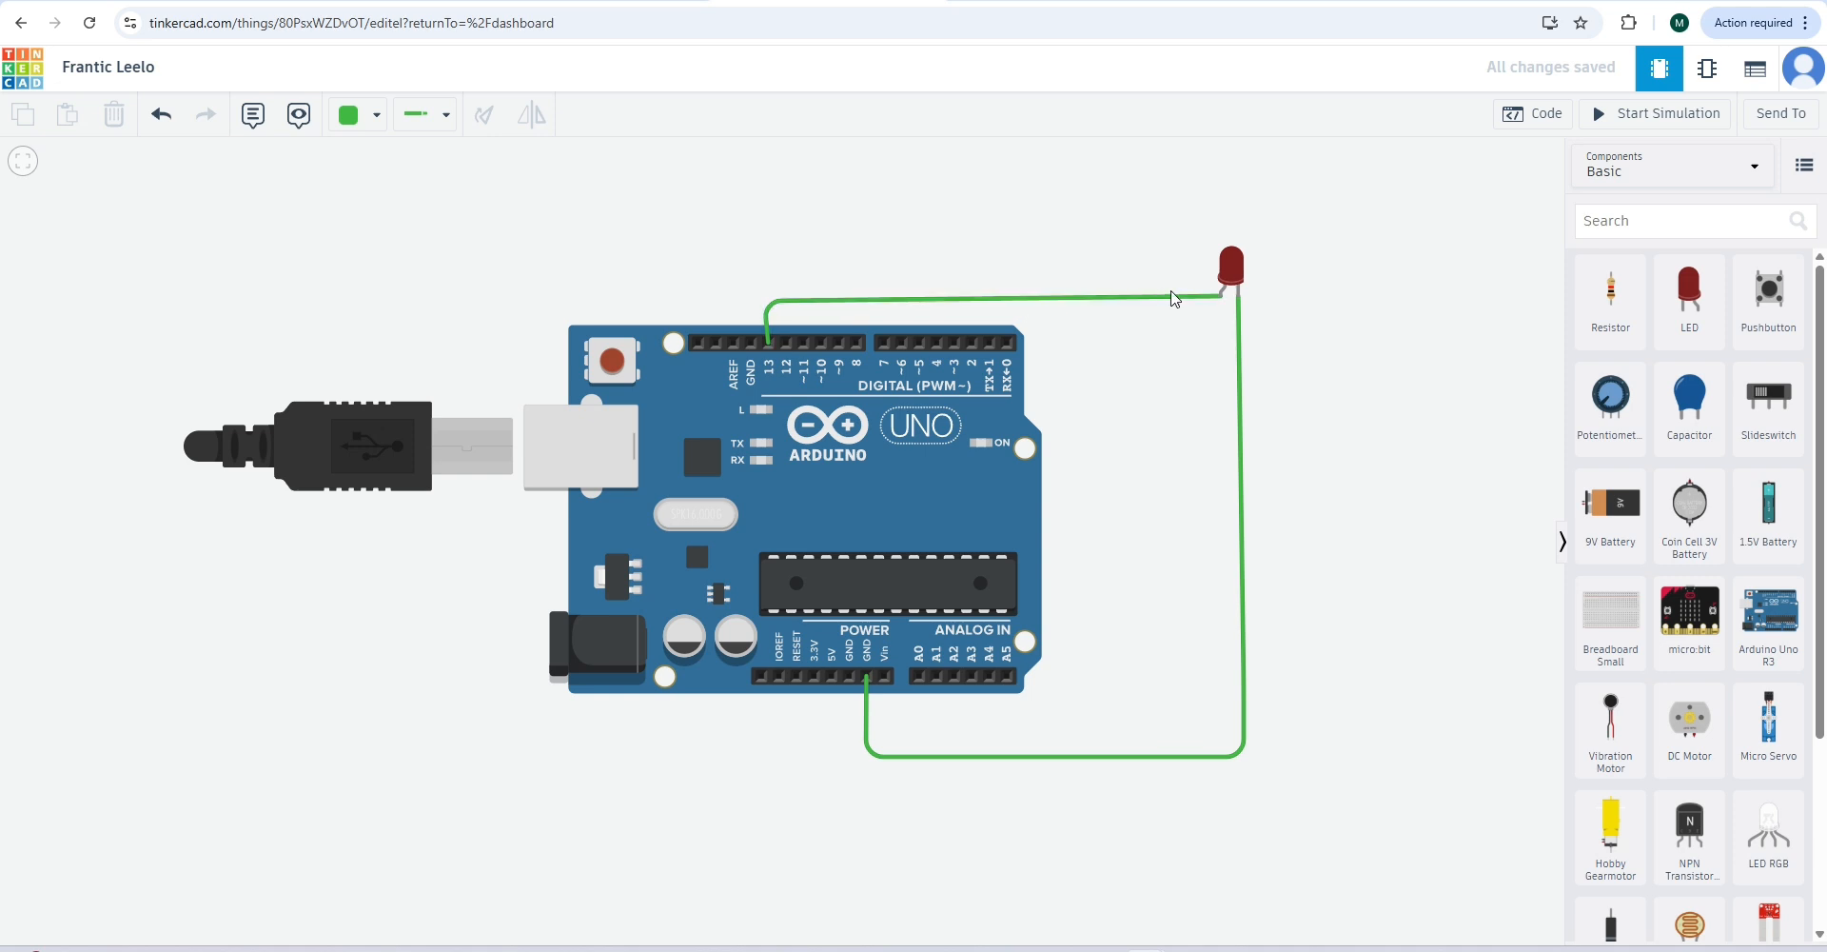
- Delete the wire between pin 13 and the LED and add a resistor above the Arduino board
{"action": "left_click", "coordinate": [1135, 303]}
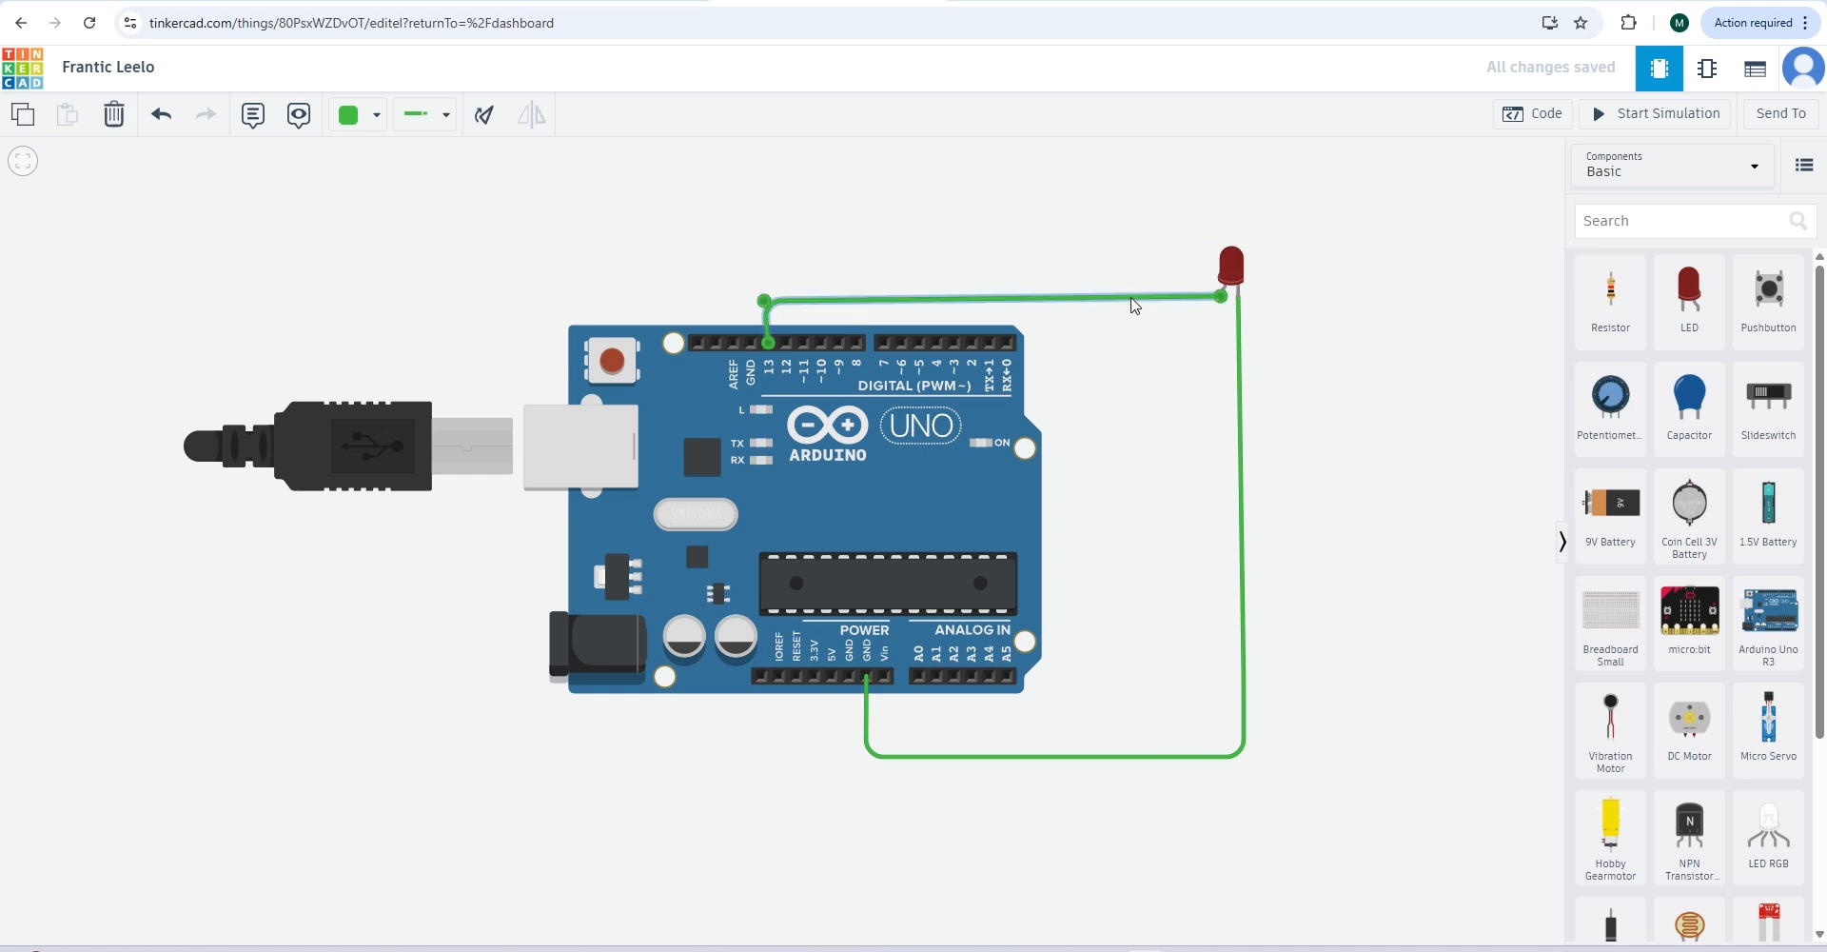
{"action": "left_click", "coordinate": [118, 132]}
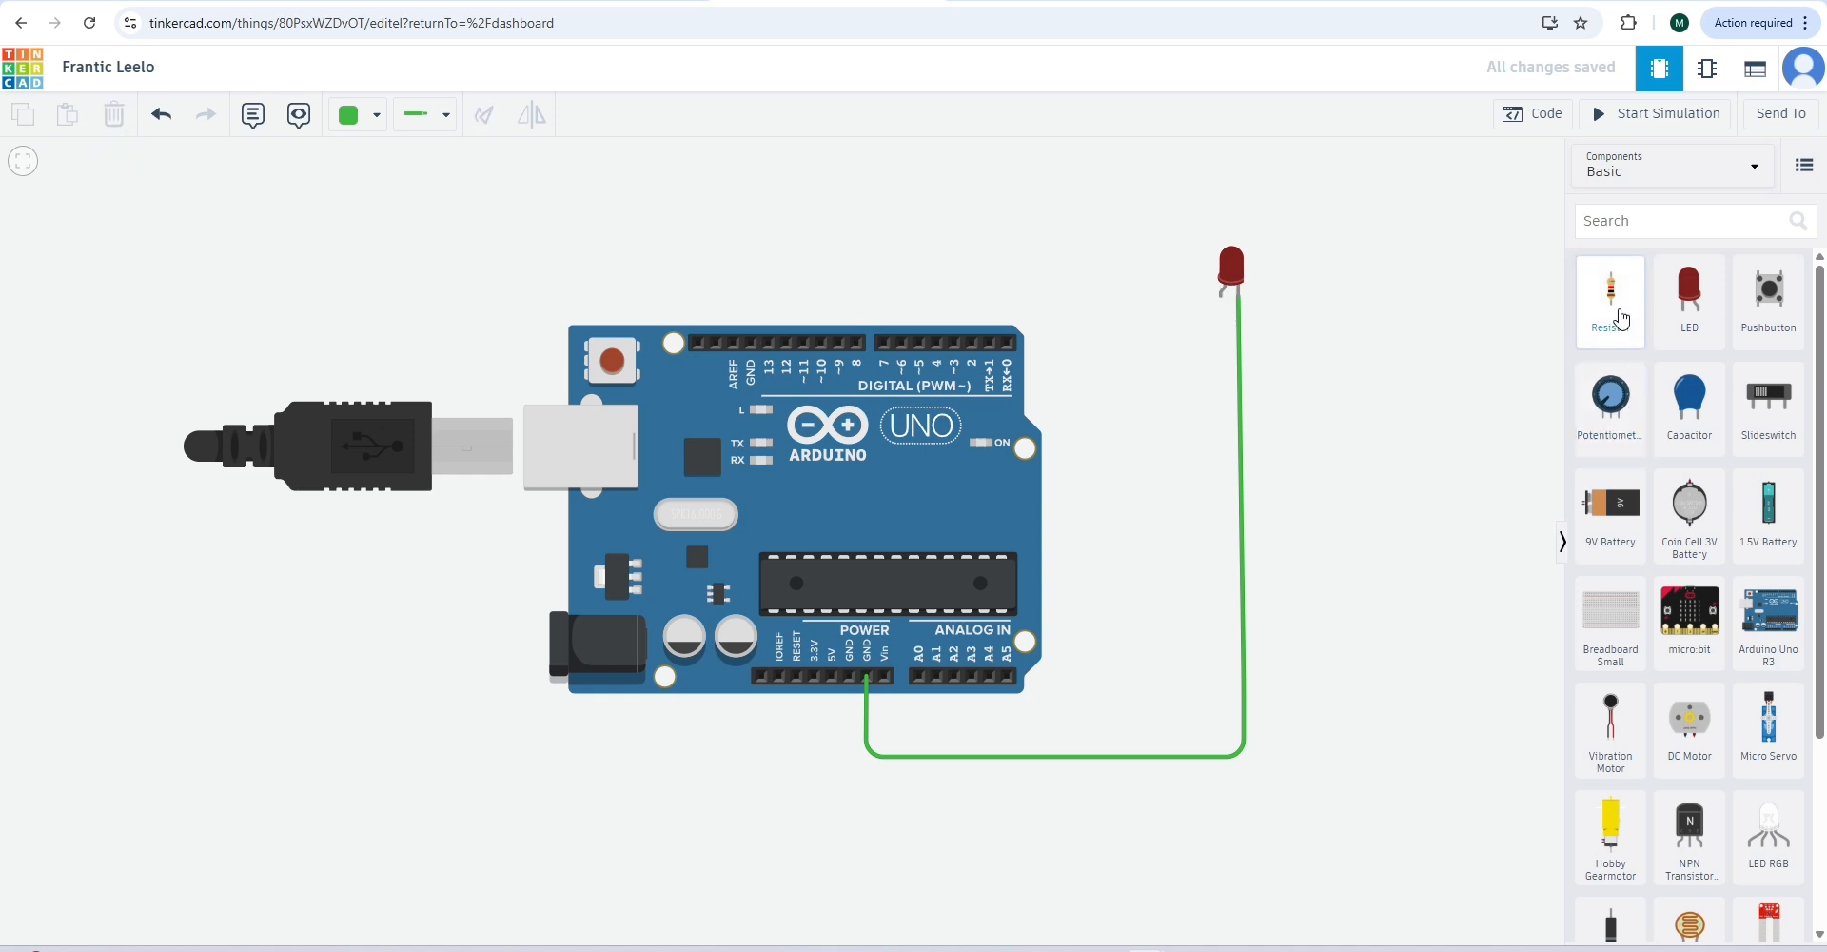
{"action": "left_click_drag", "start_coordinate": [1621, 317], "coordinate": [1025, 249]}
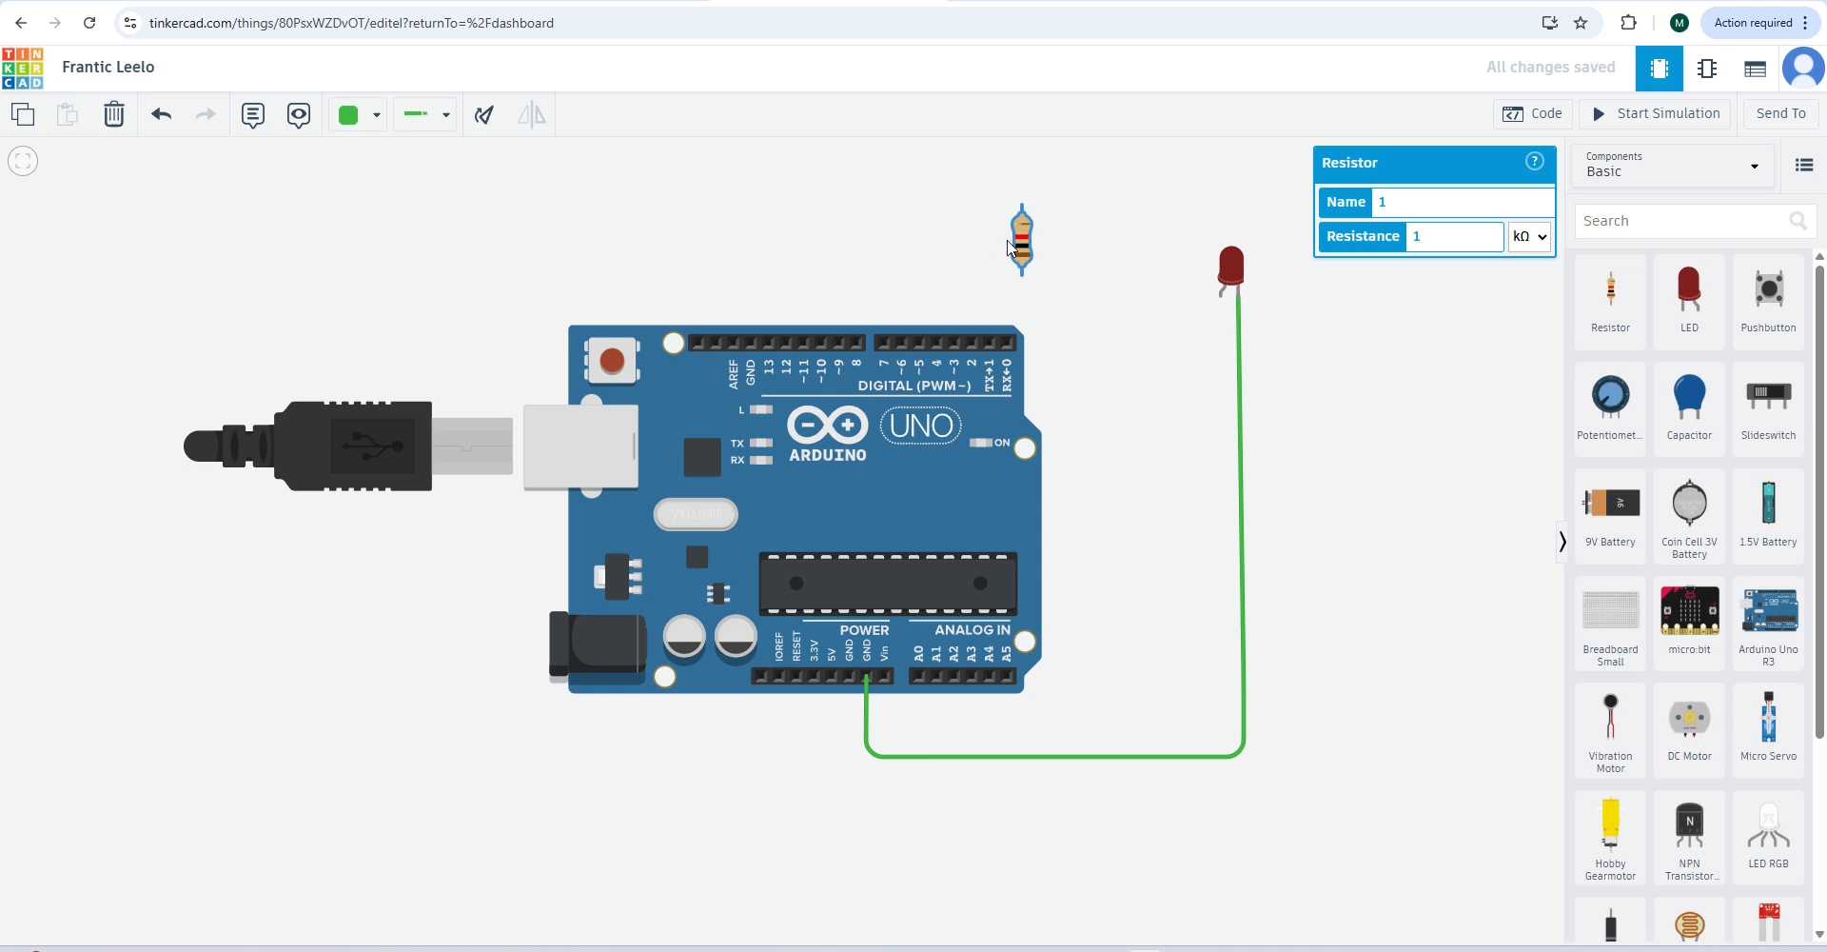
- Rotate the resistor to horizontal and position it between pin 13 and the LED, just above the board
{"action": "left_click", "coordinate": [486, 124]}
{"action": "left_click", "coordinate": [485, 125]}
{"action": "left_click", "coordinate": [485, 124]}
{"action": "left_click", "coordinate": [485, 125]}
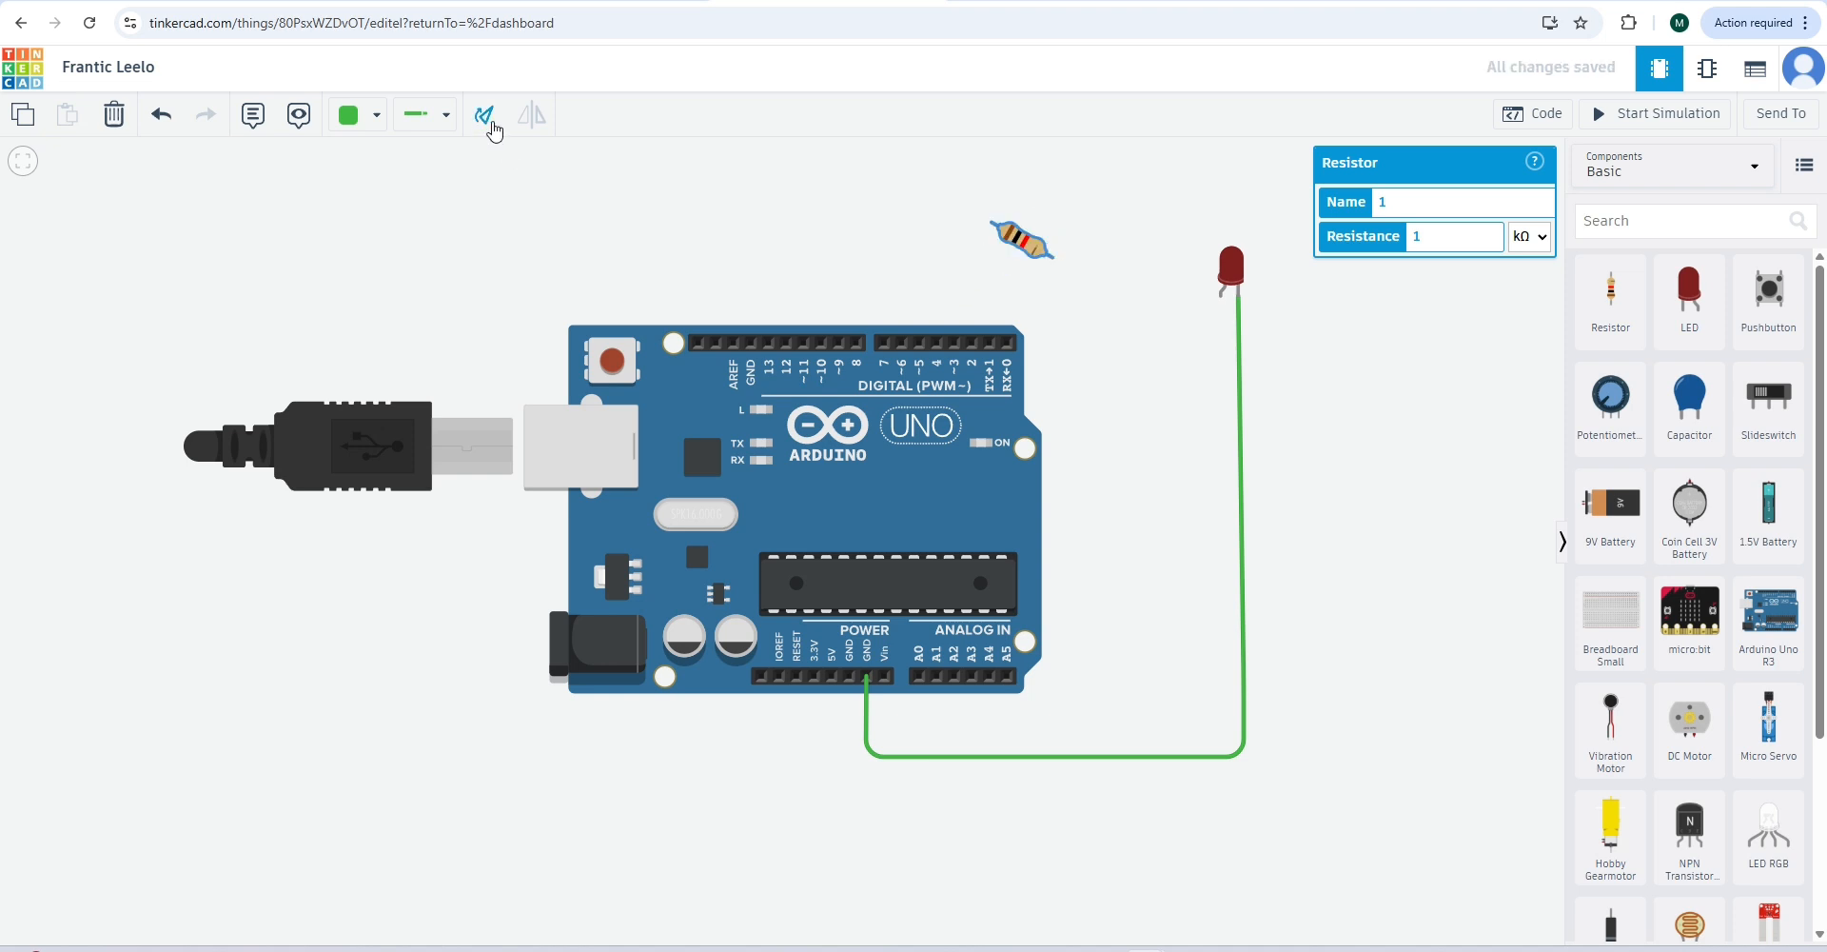
{"action": "left_click", "coordinate": [152, 129]}
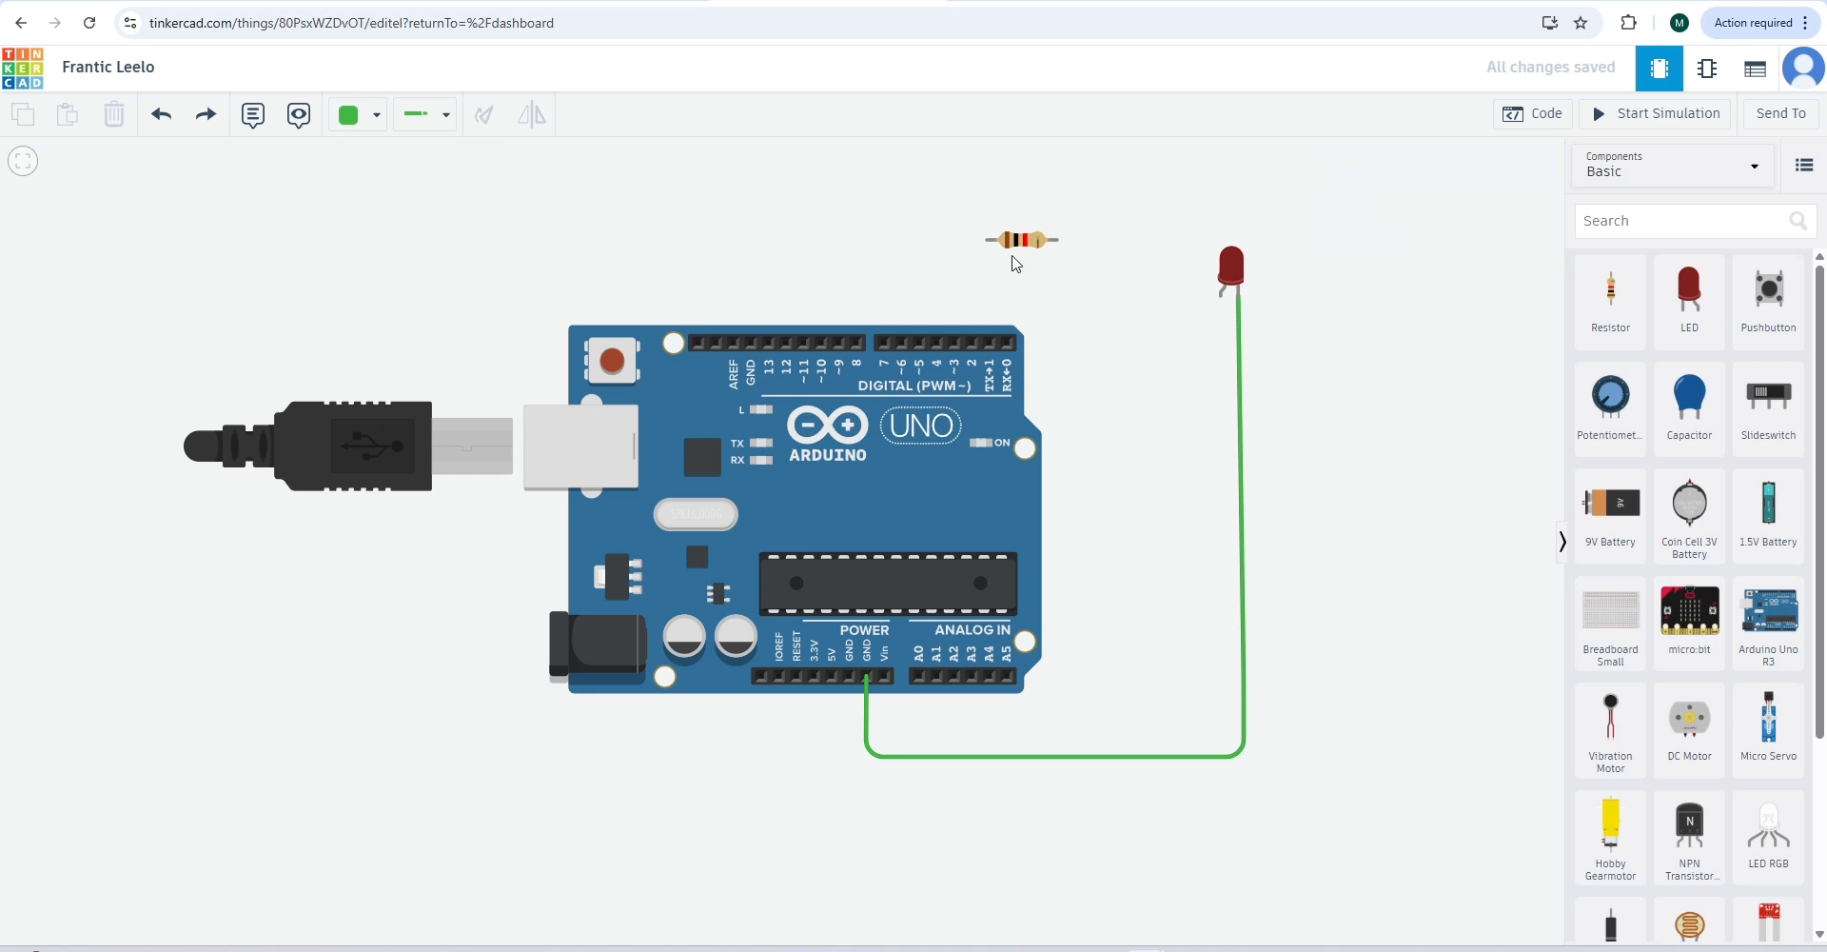
{"action": "left_click_drag", "start_coordinate": [1026, 251], "coordinate": [1026, 292]}
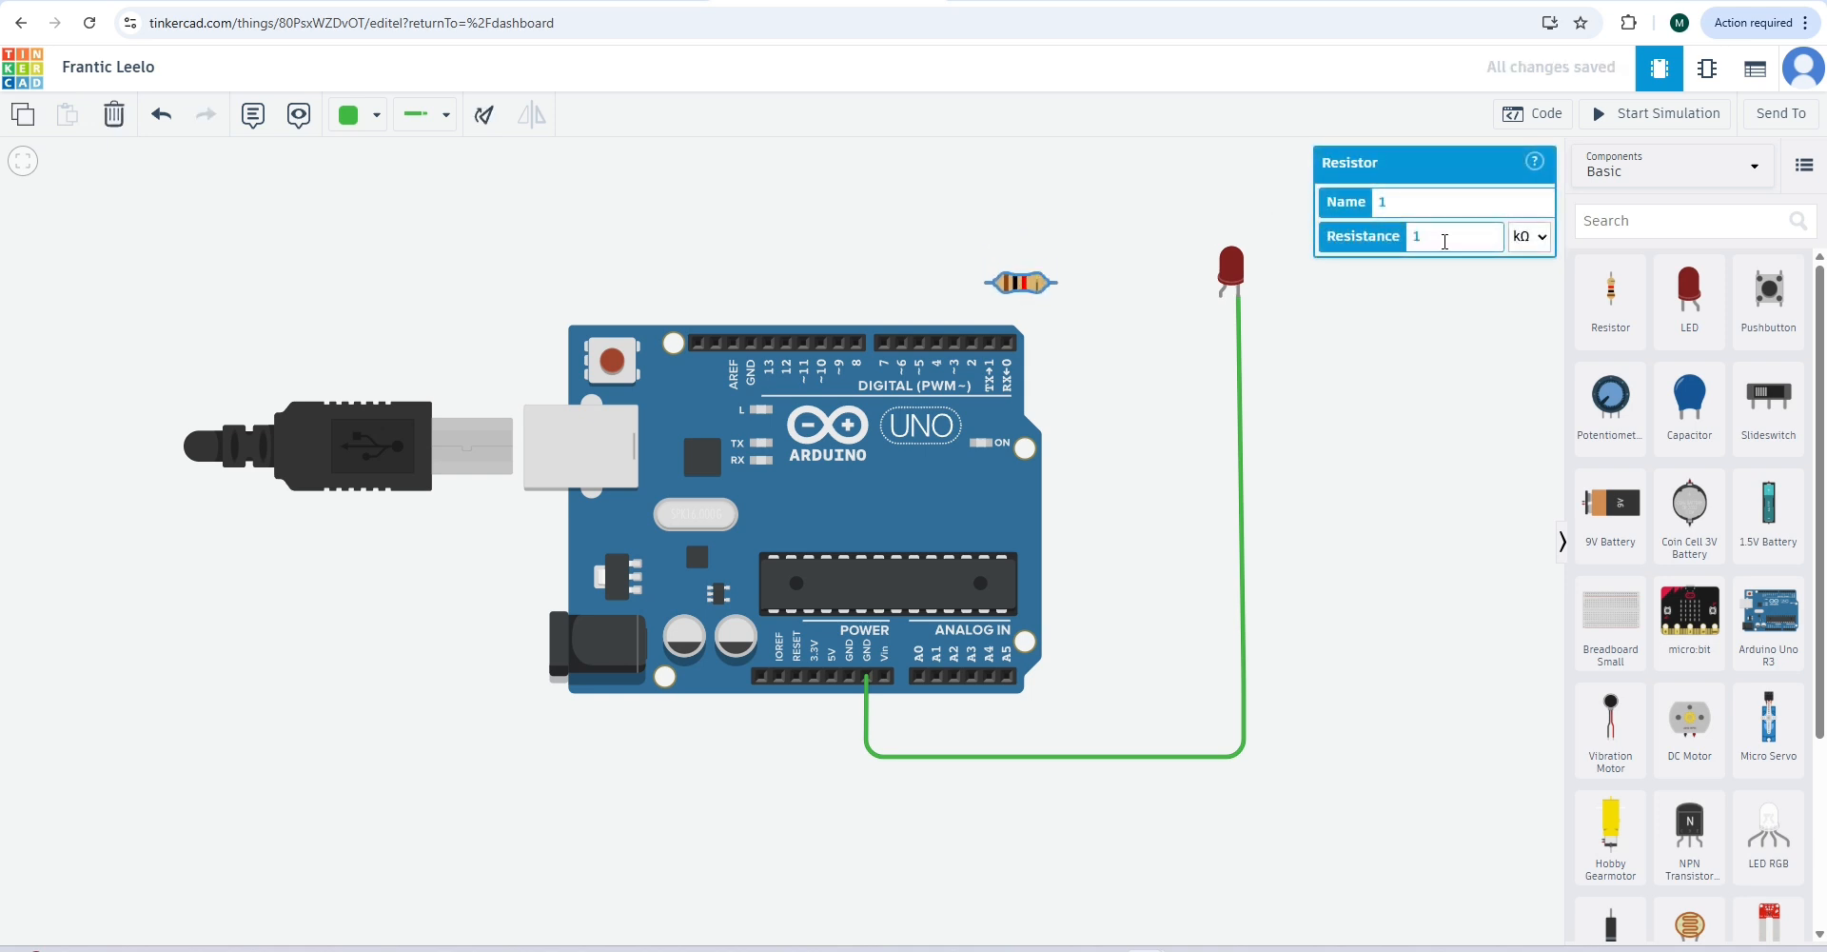
- Set the resistor's resistance to 220 Ω
{"action": "key", "text": "BackSpace"}
{"action": "type", "text": "220"}
{"action": "left_click", "coordinate": [1530, 236]}
{"action": "left_click", "coordinate": [1519, 372]}
- Wire pin 13 to one end of the resistor and the resistor's other end to the LED's free leg
{"action": "left_click", "coordinate": [768, 340]}
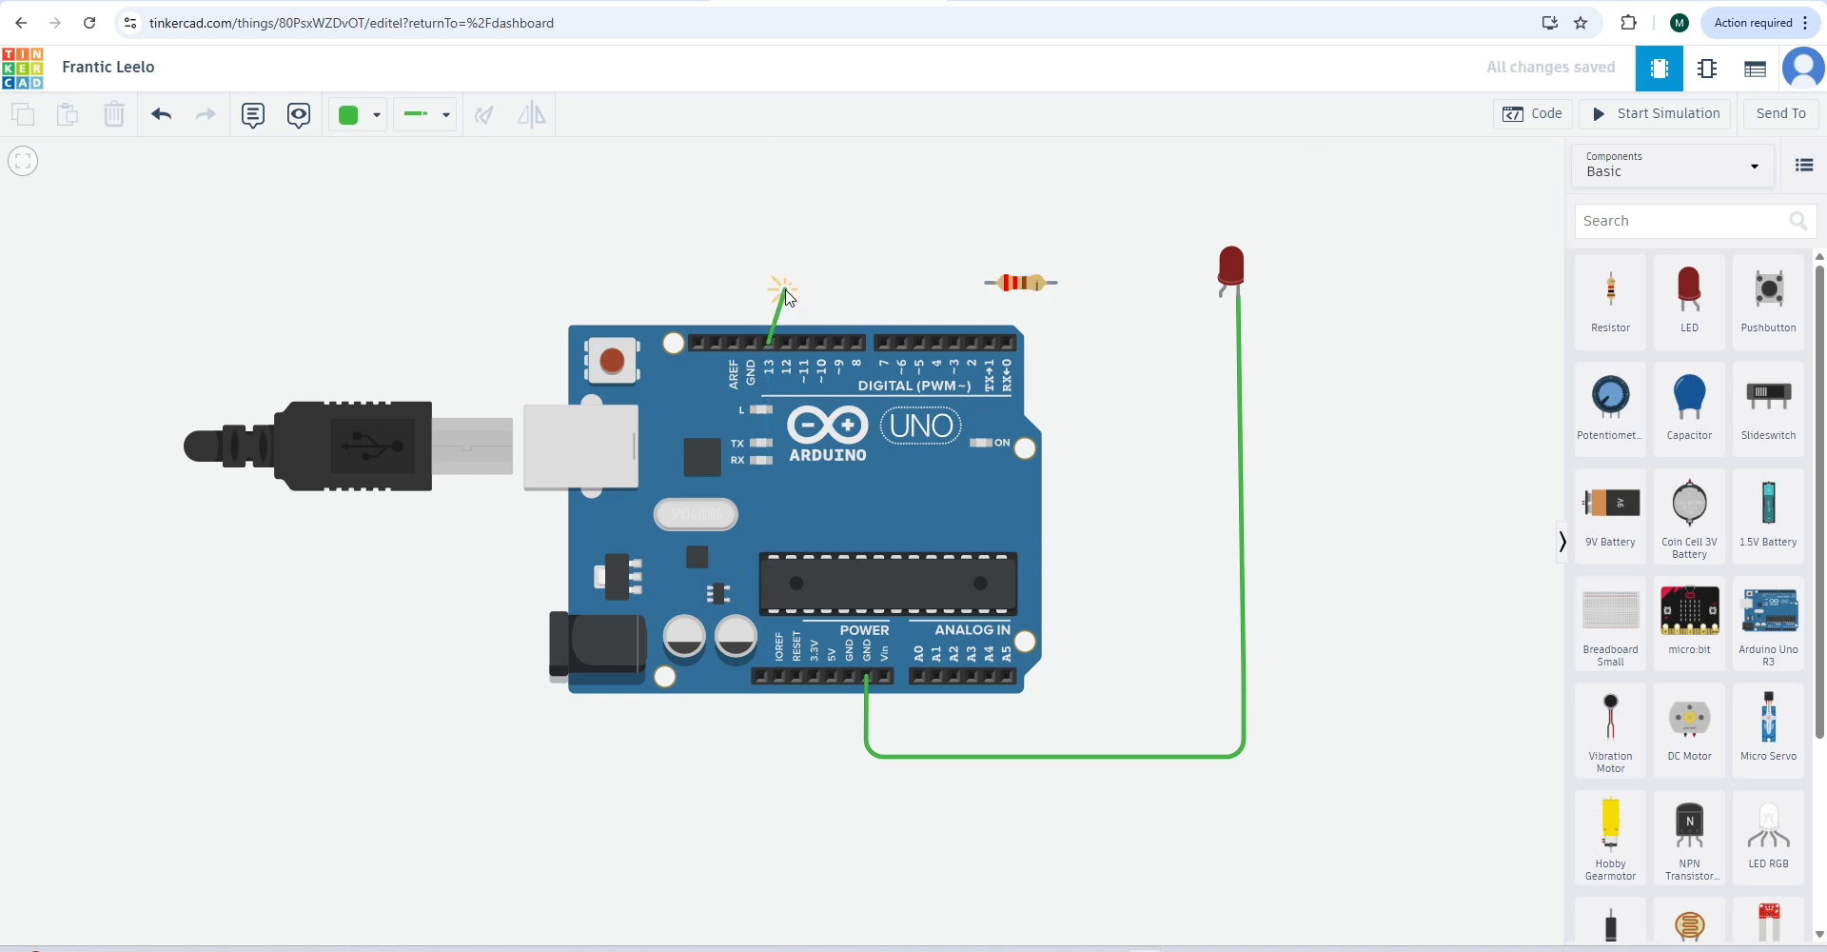
{"action": "left_click", "coordinate": [768, 287]}
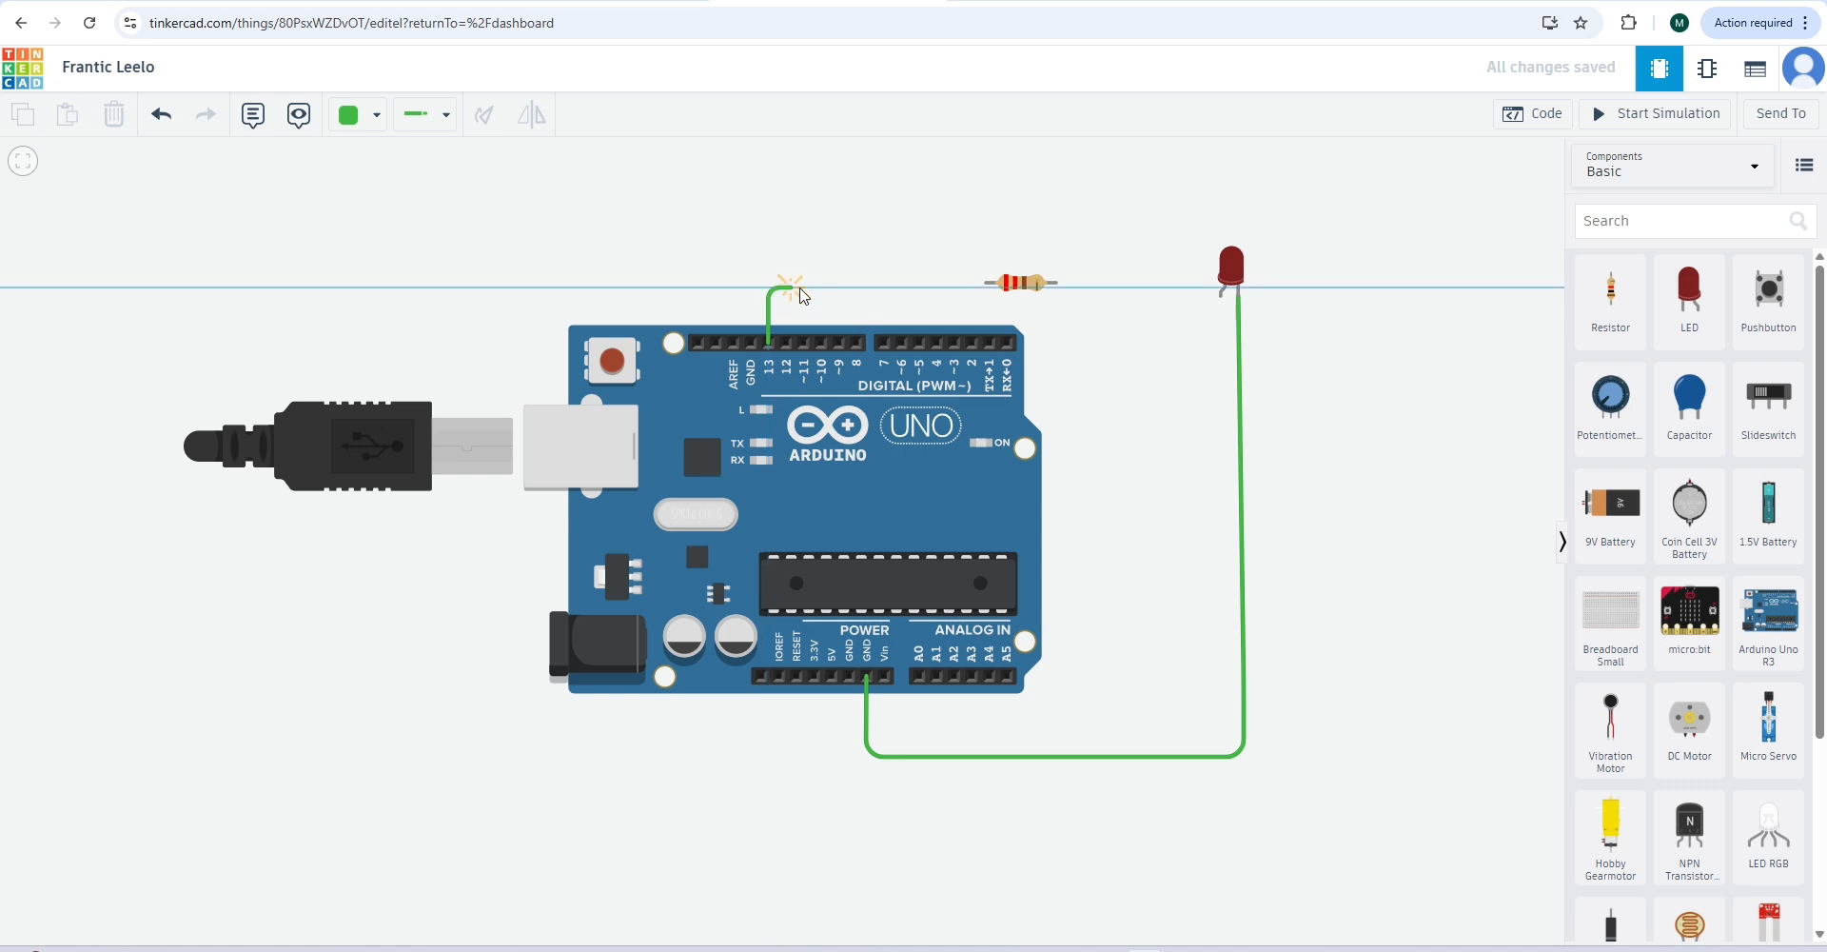
{"action": "left_click", "coordinate": [985, 283]}
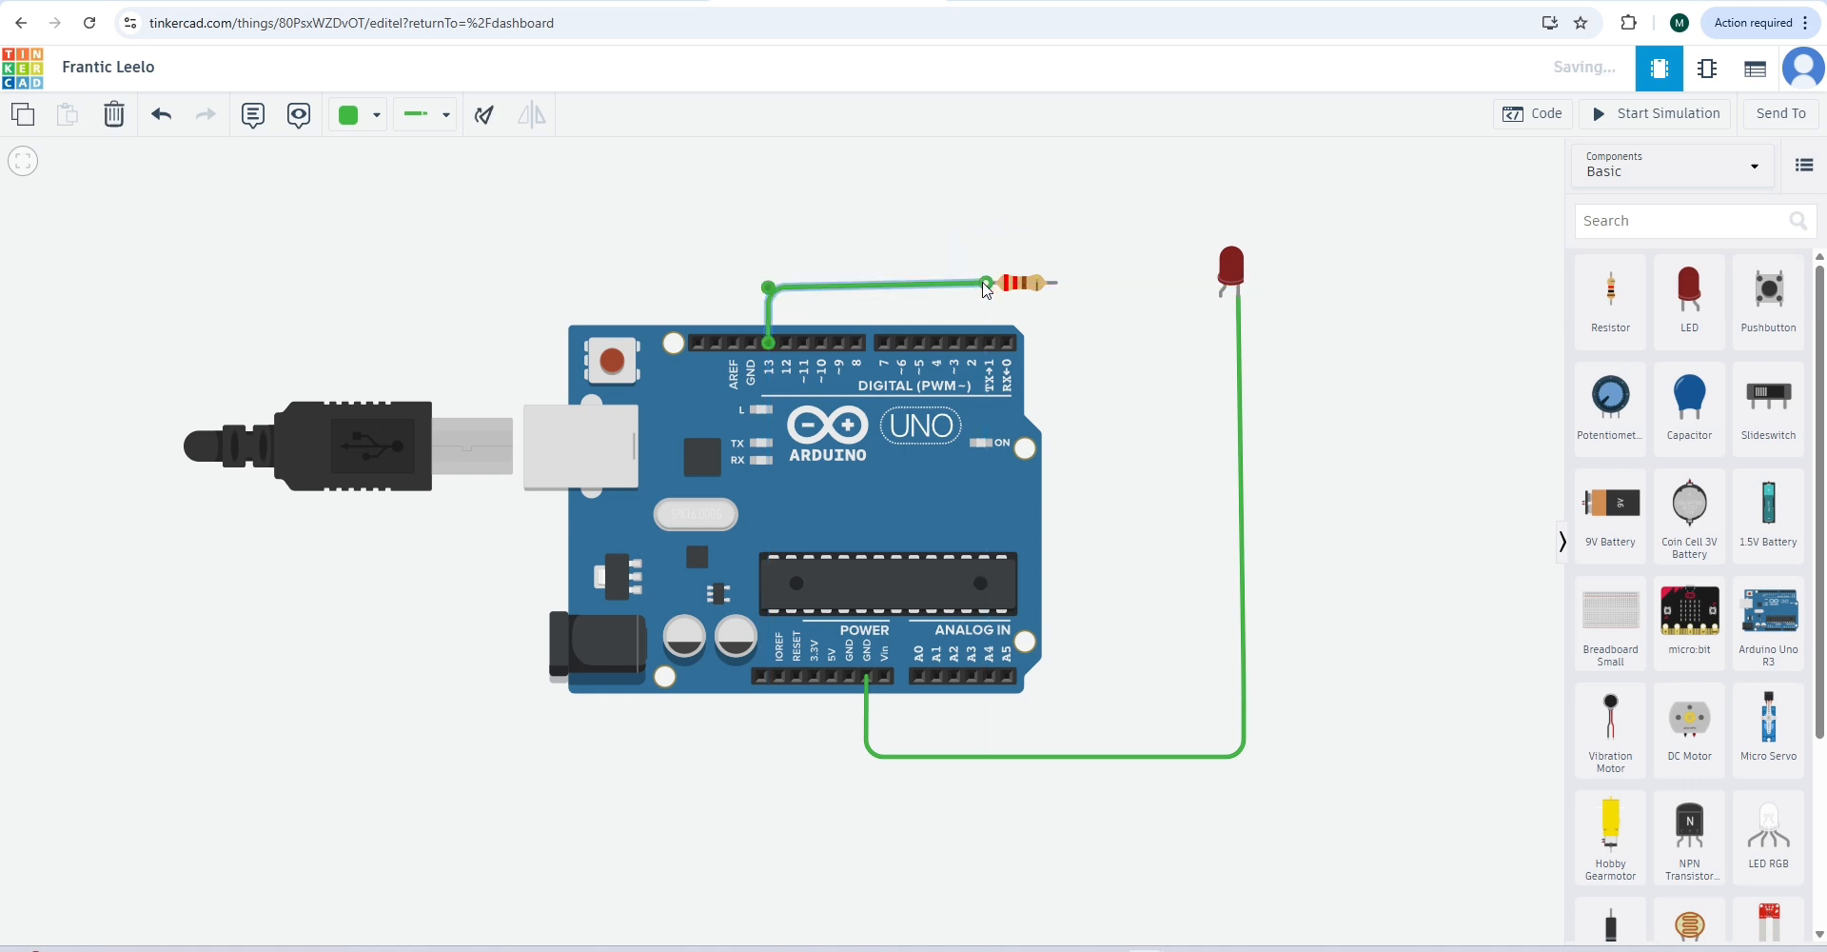
{"action": "left_click", "coordinate": [1050, 285]}
{"action": "left_click", "coordinate": [1220, 297]}
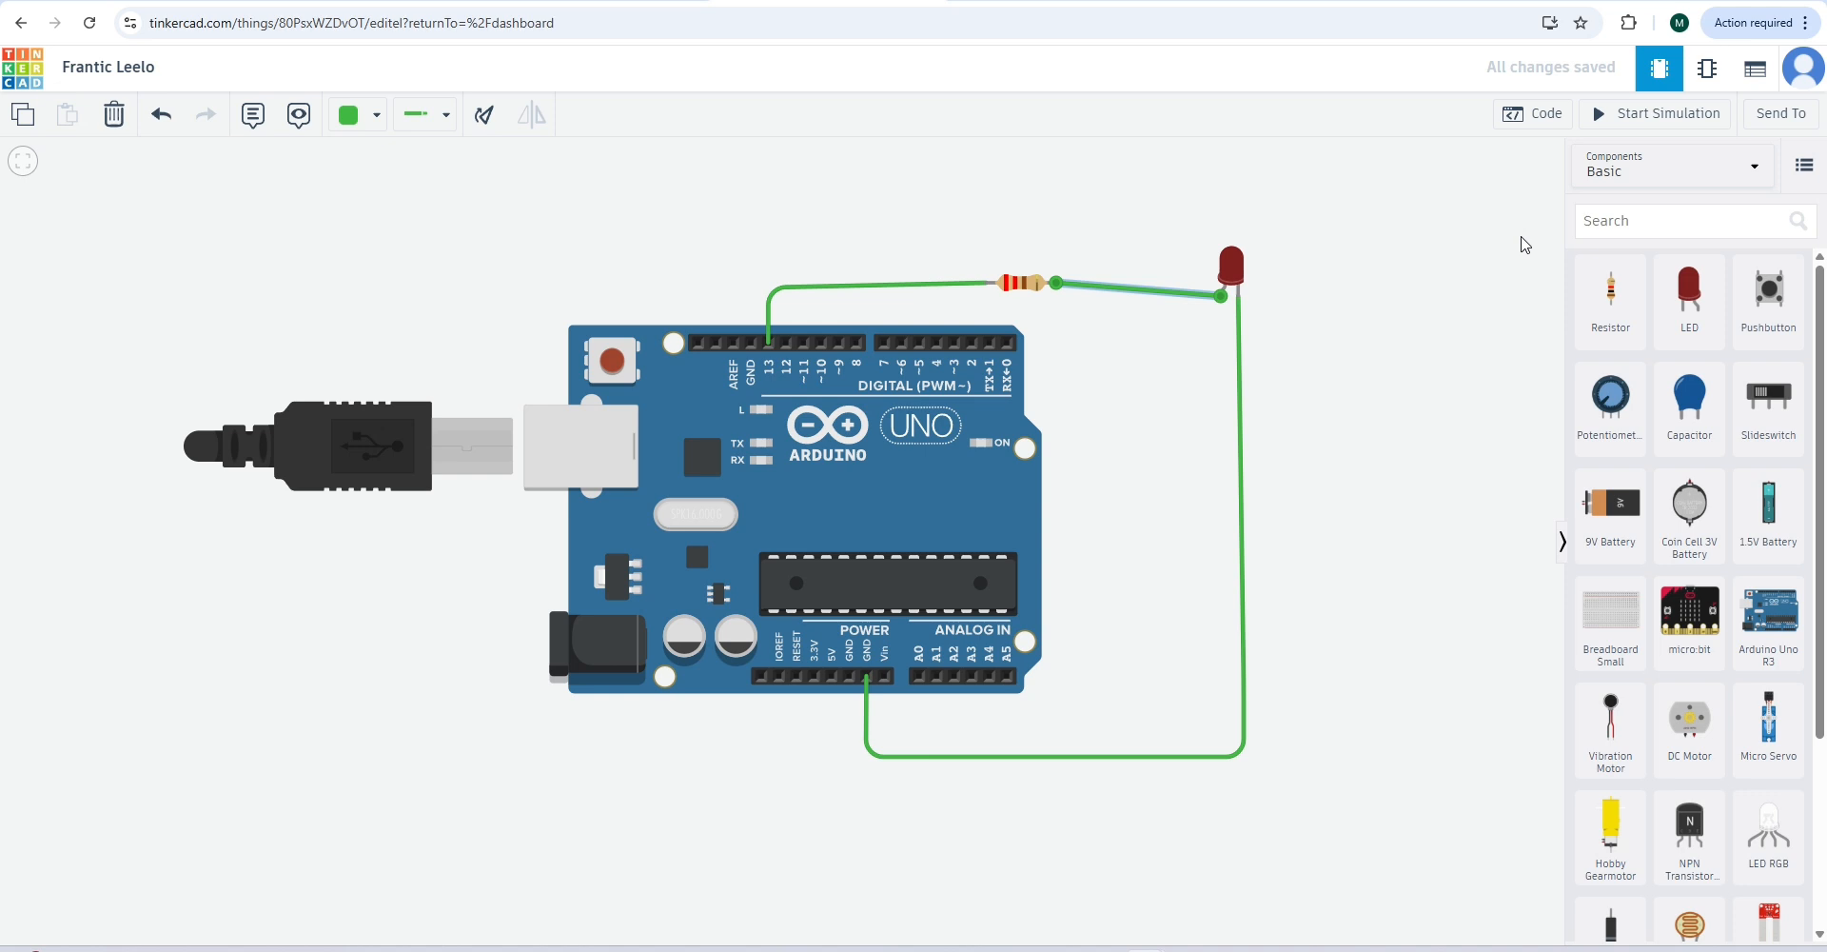
- Run the simulation to check the LED's blinking through the resistor, and stop it
{"action": "left_click", "coordinate": [1697, 116]}
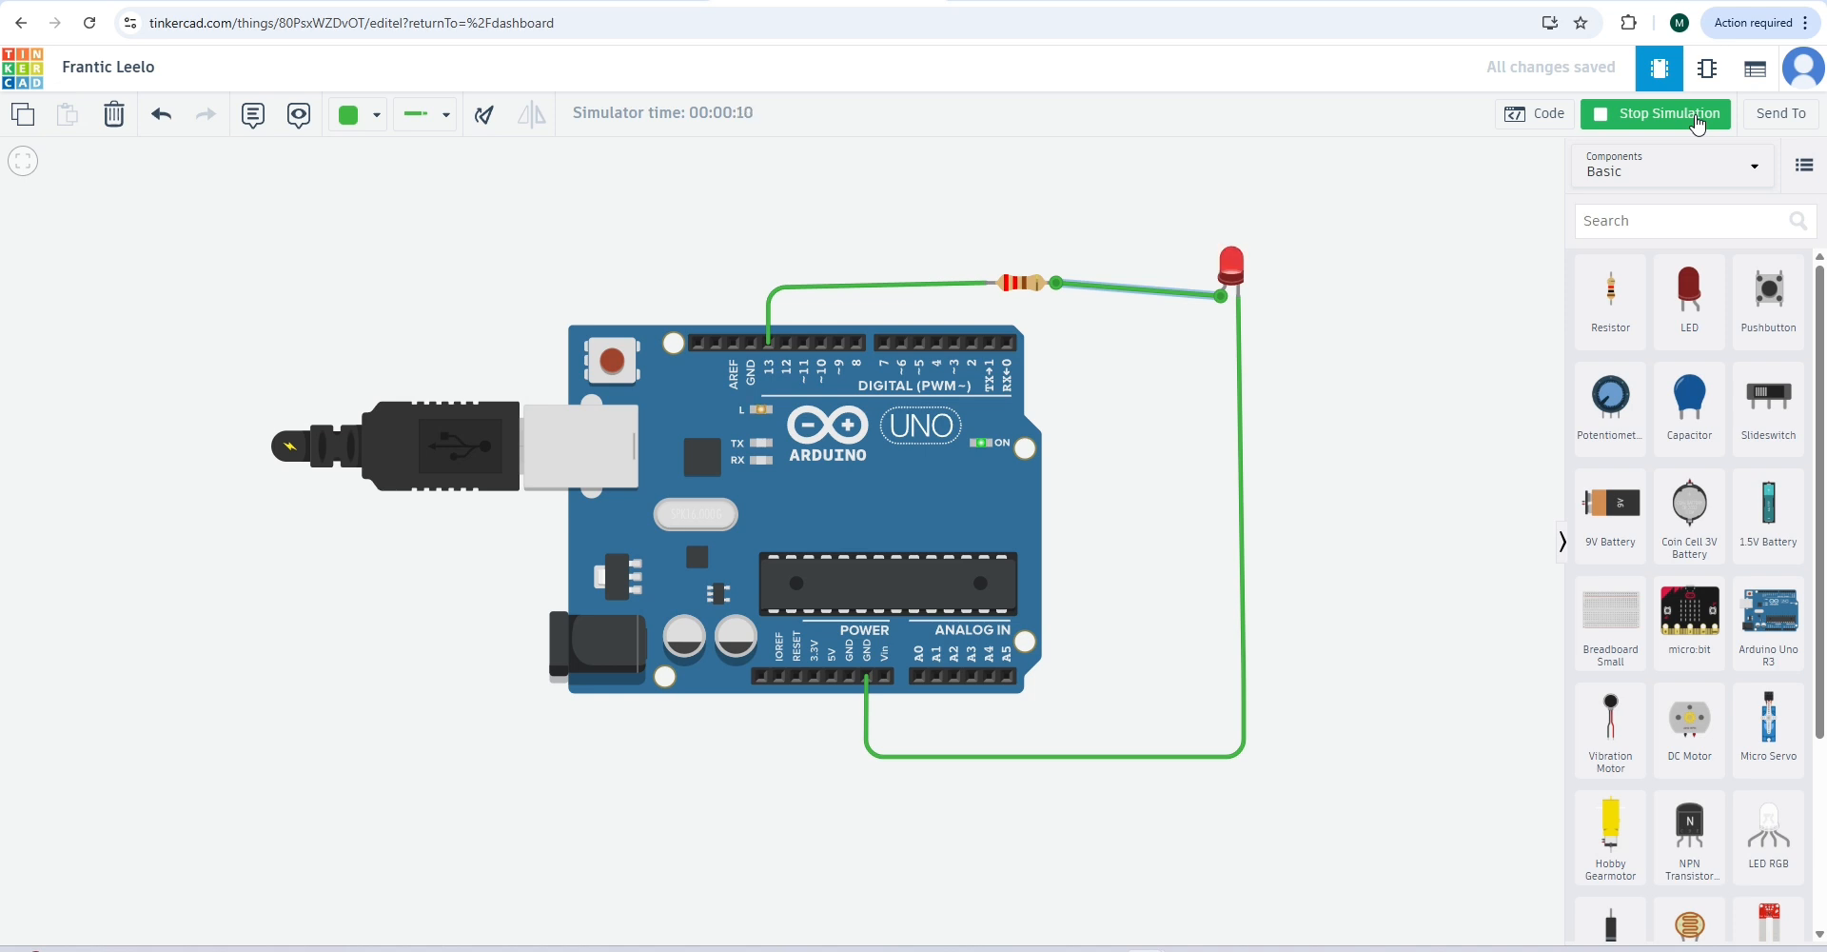
{"action": "left_click", "coordinate": [1698, 125]}
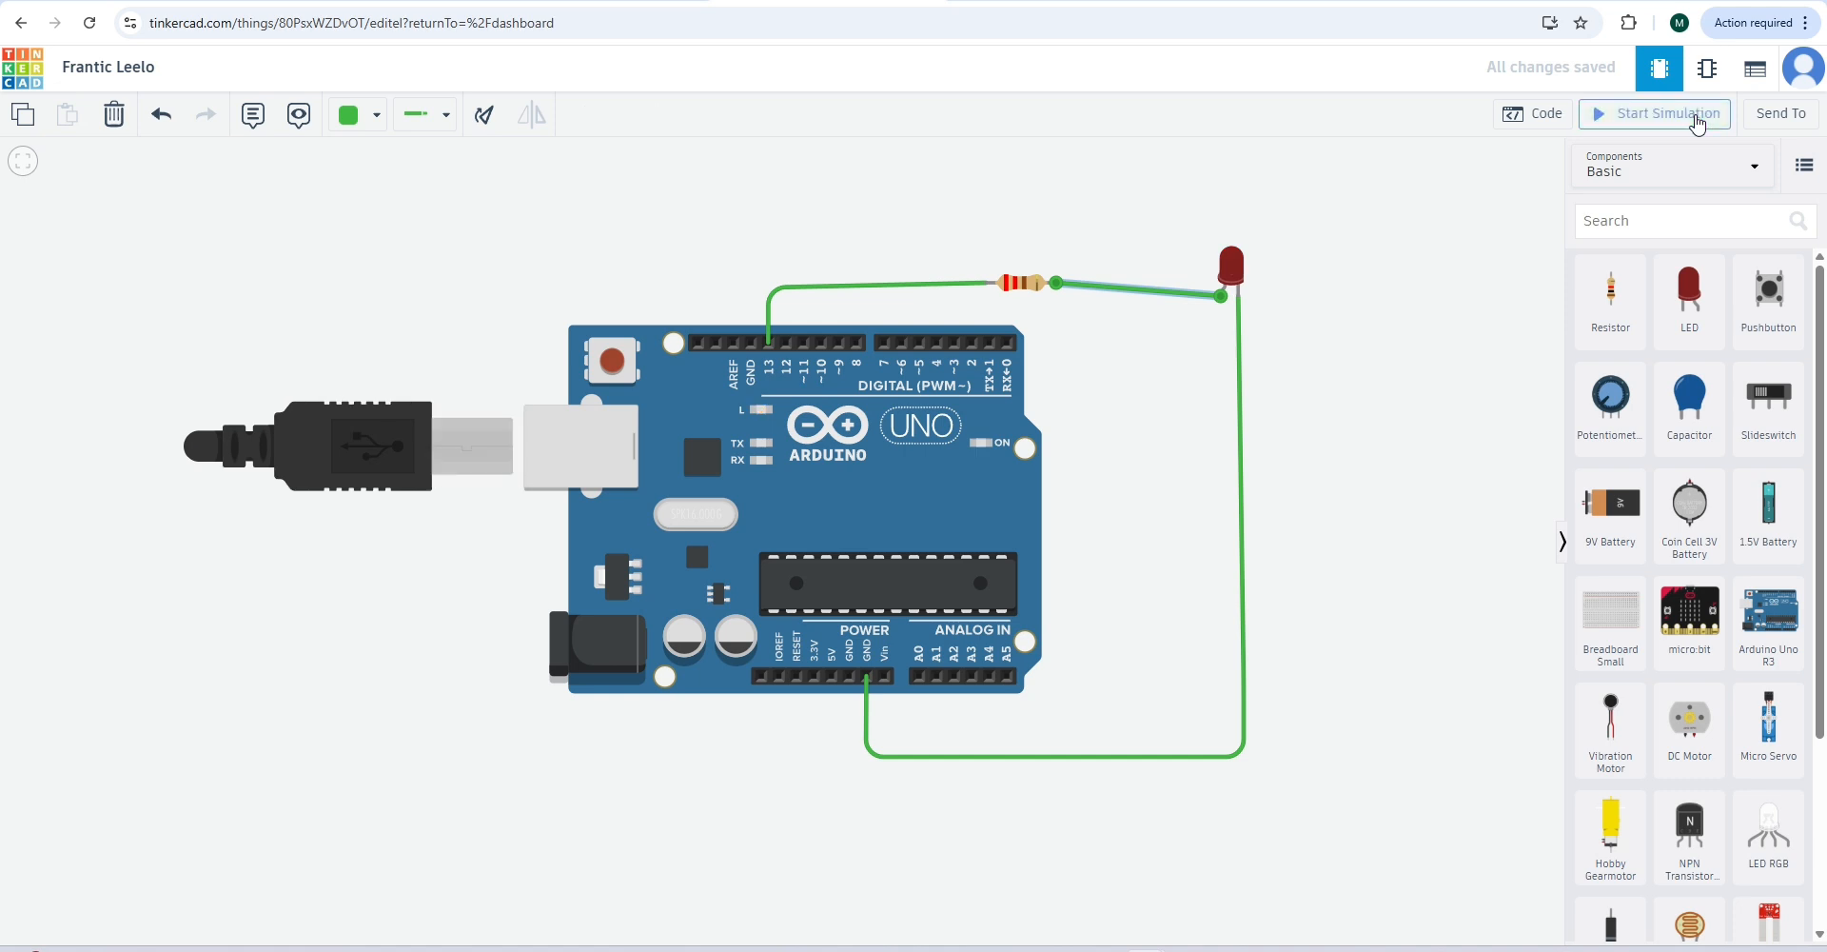
- Set the delay after the digitalWrite HIGH call in loop() to 5000 milliseconds
{"action": "left_click", "coordinate": [1533, 113]}
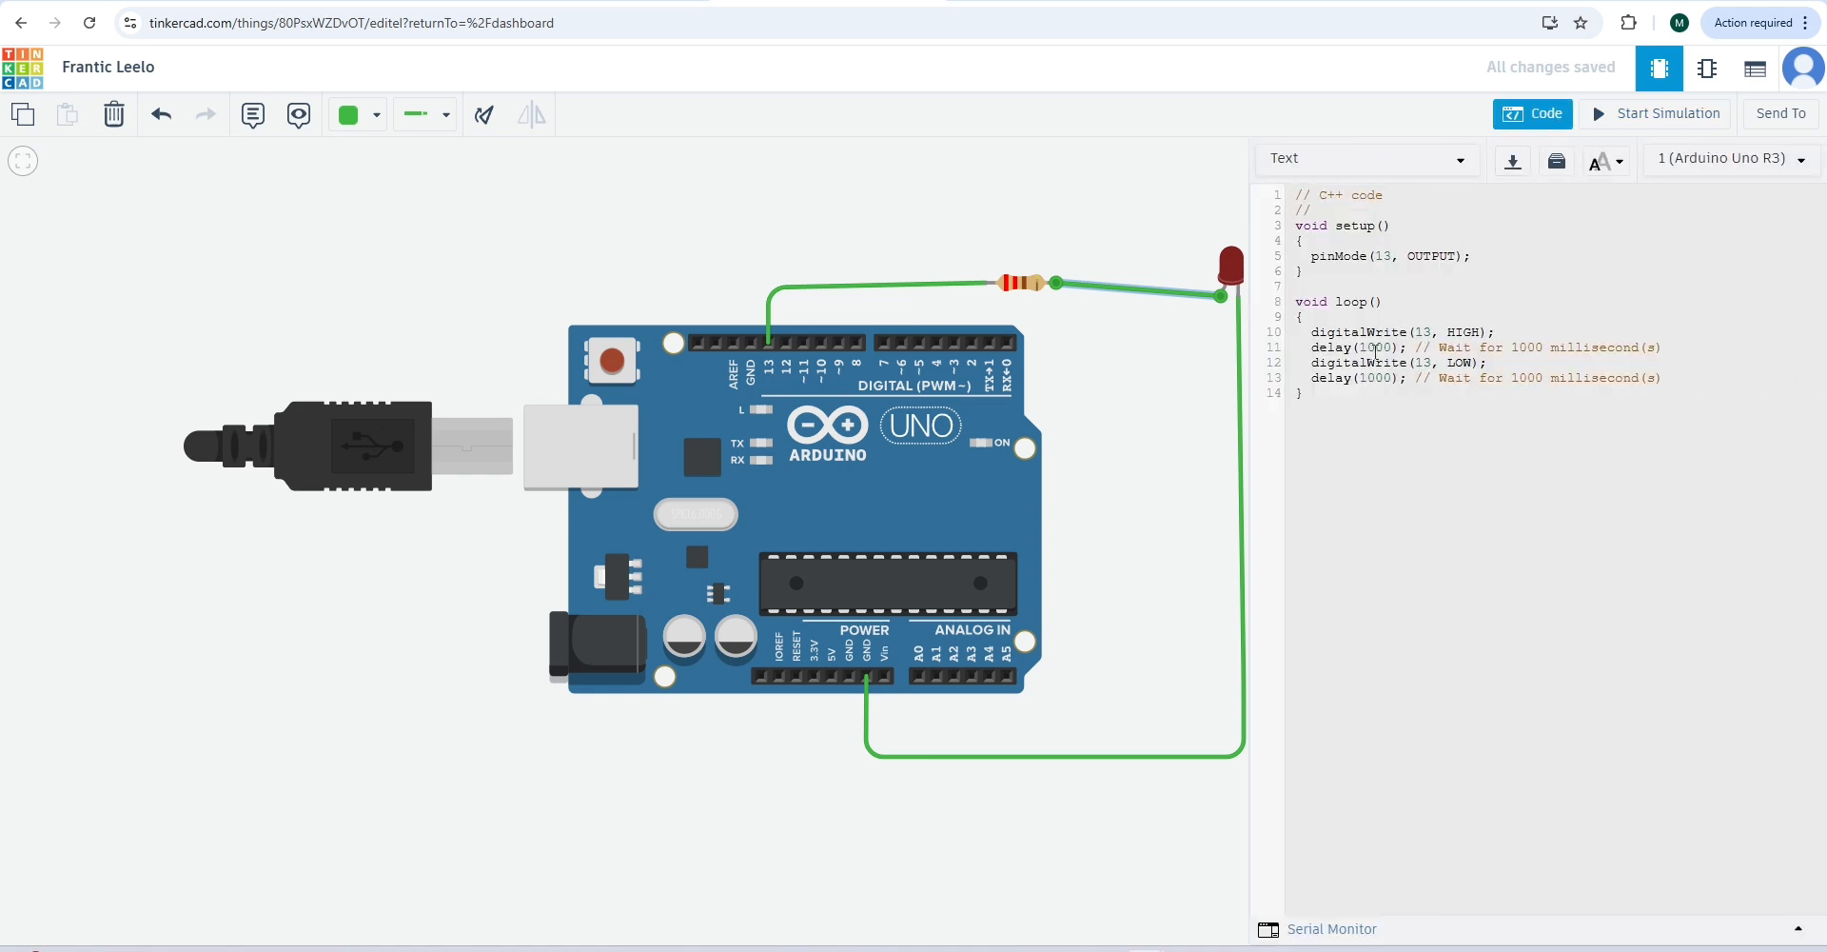
{"action": "key", "text": "BackSpace"}
{"action": "type", "text": "5"}
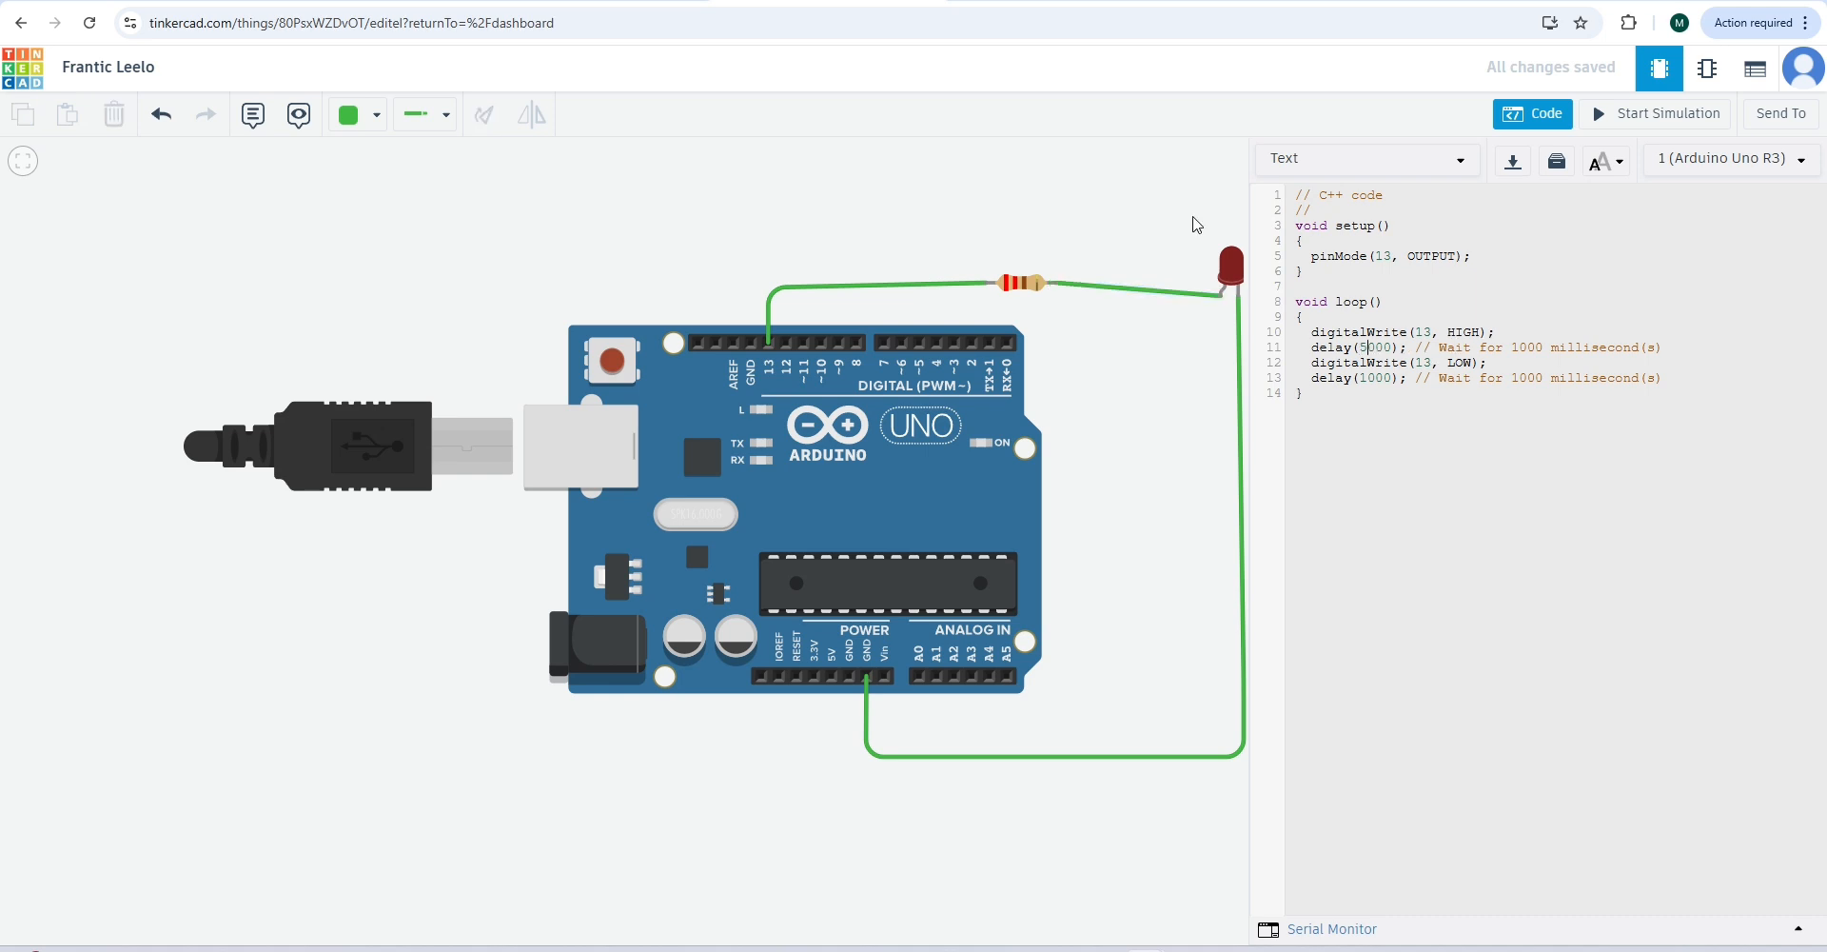
- Close the code editor and start the simulation to check the changed blink timing
{"action": "left_click", "coordinate": [1532, 113]}
{"action": "left_click", "coordinate": [1610, 118]}
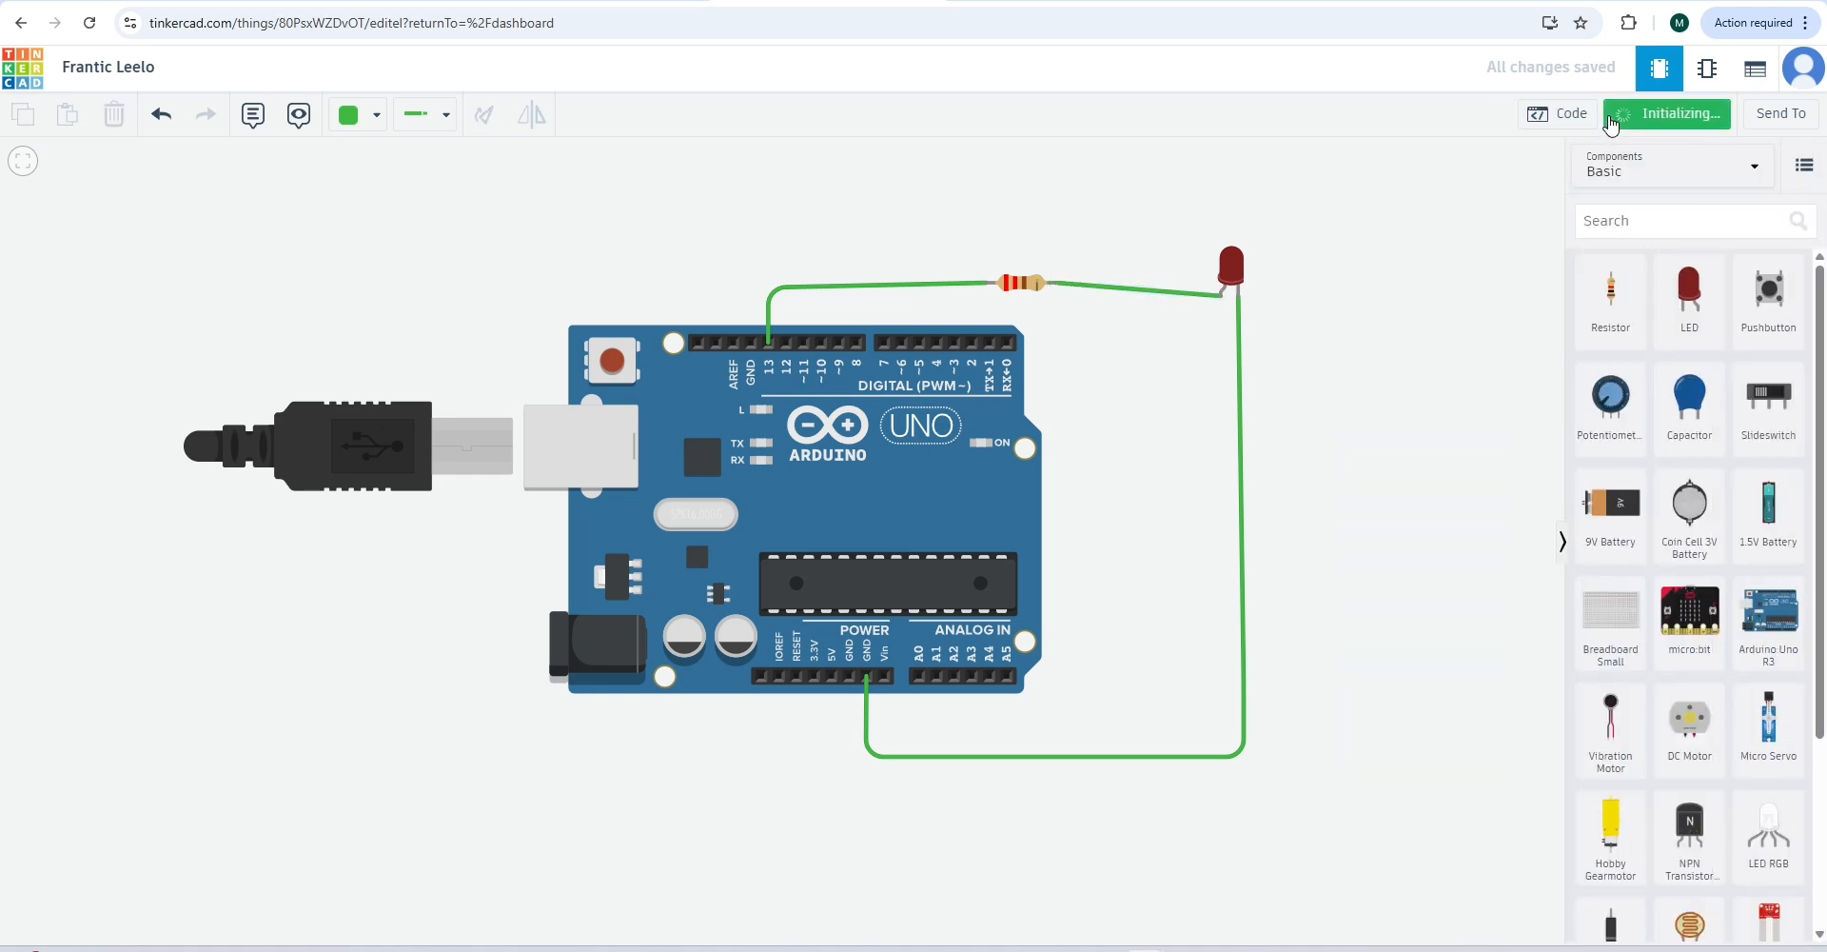